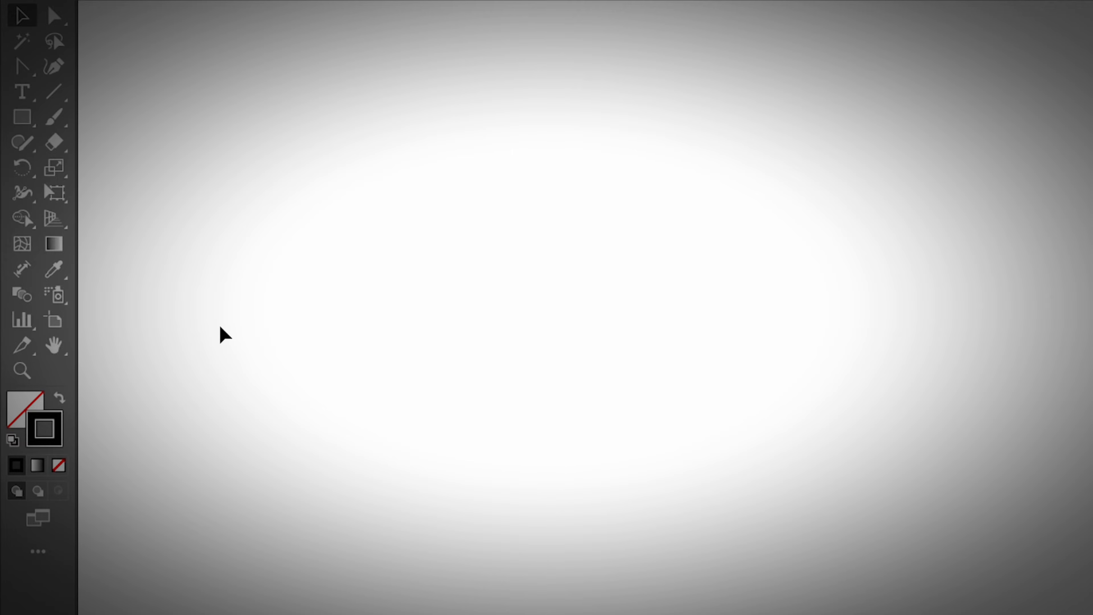
# Draw a roughly horizontal straight line across the artboard with the Line Segment tool
pyautogui.click(54, 91)
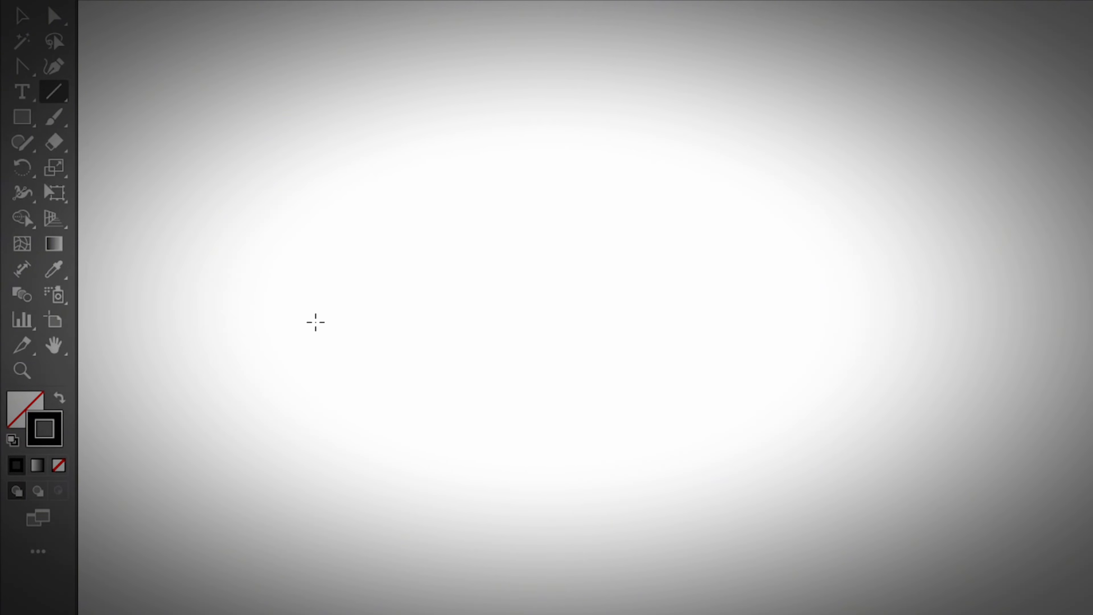
pyautogui.moveTo(316, 322); pyautogui.dragTo(733, 323)
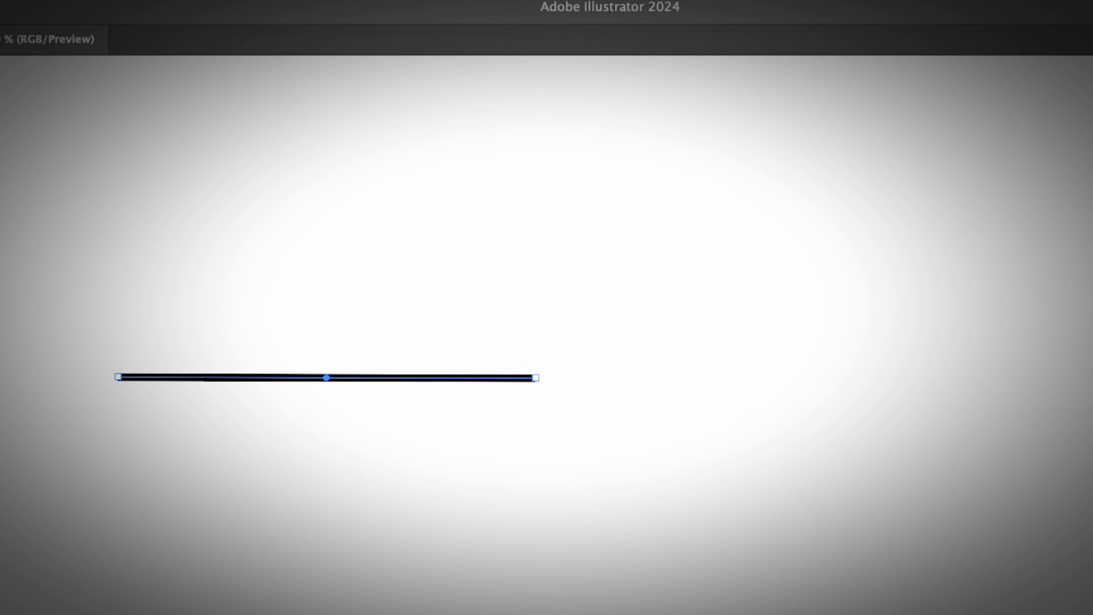
# Show the line's appearance attributes and turn on the Dashed Line option for its stroke
pyautogui.click(345, 1)
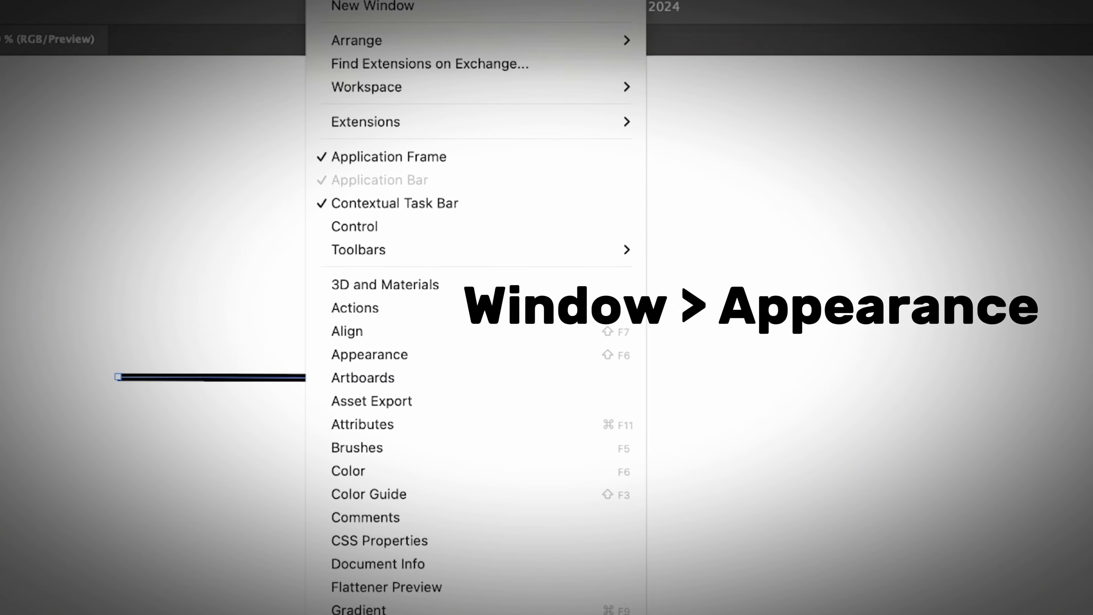
pyautogui.click(500, 350)
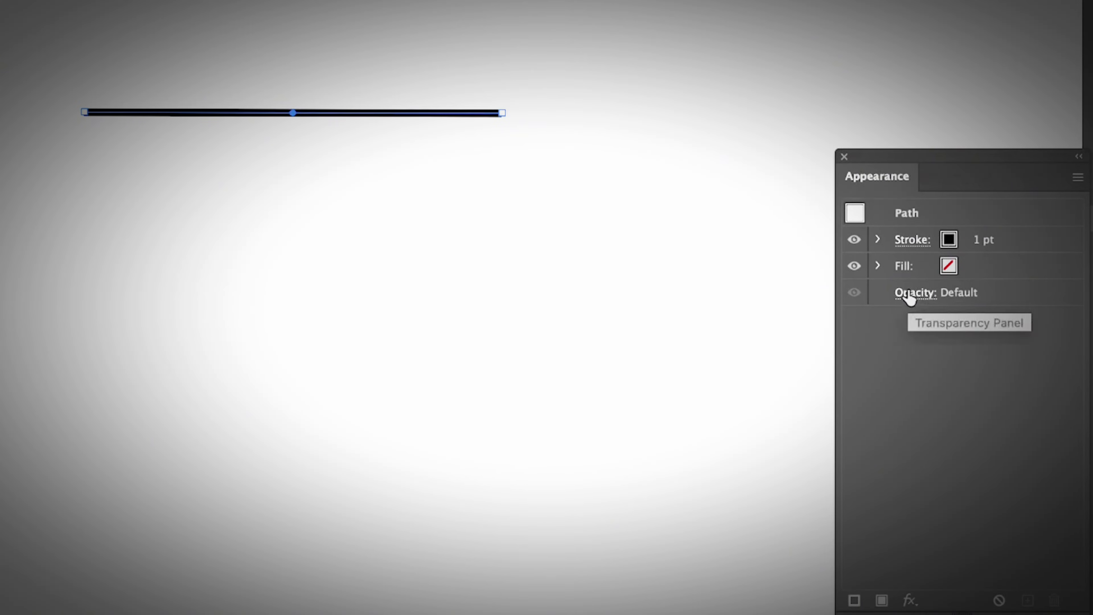
pyautogui.click(905, 241)
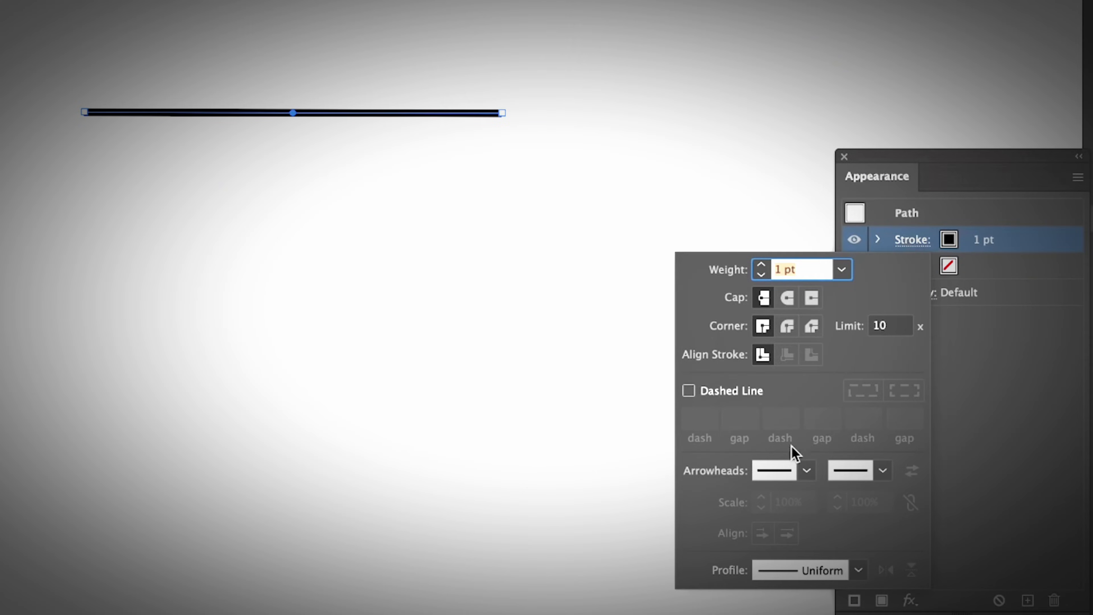
pyautogui.click(689, 393)
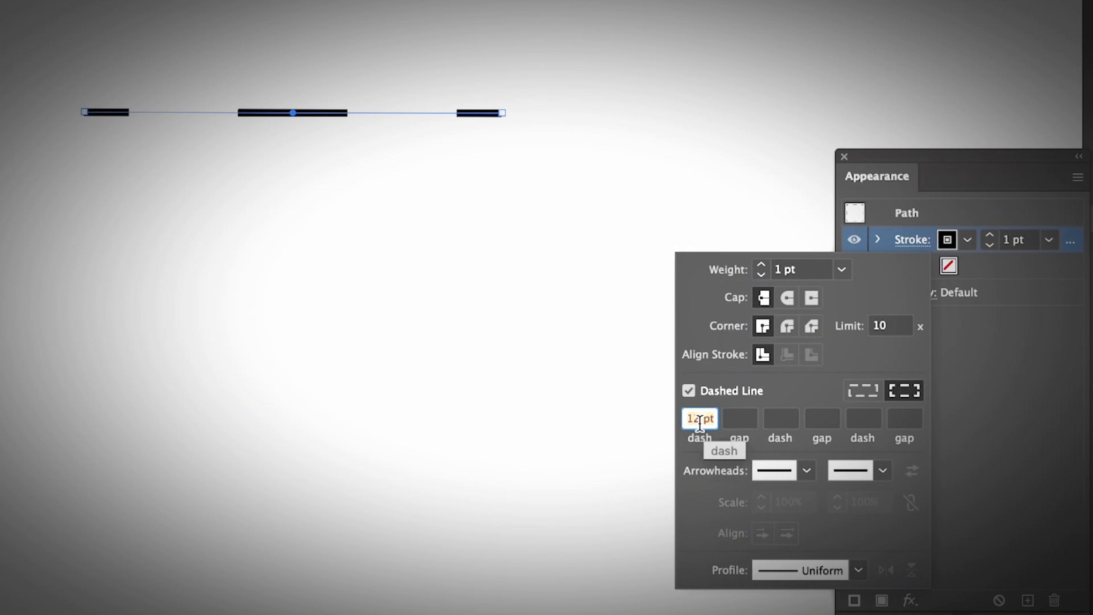
# Set the stroke's three dashes and first two gaps to 5 pt, leaving the third gap empty
pyautogui.write('5')
pyautogui.click(782, 420)
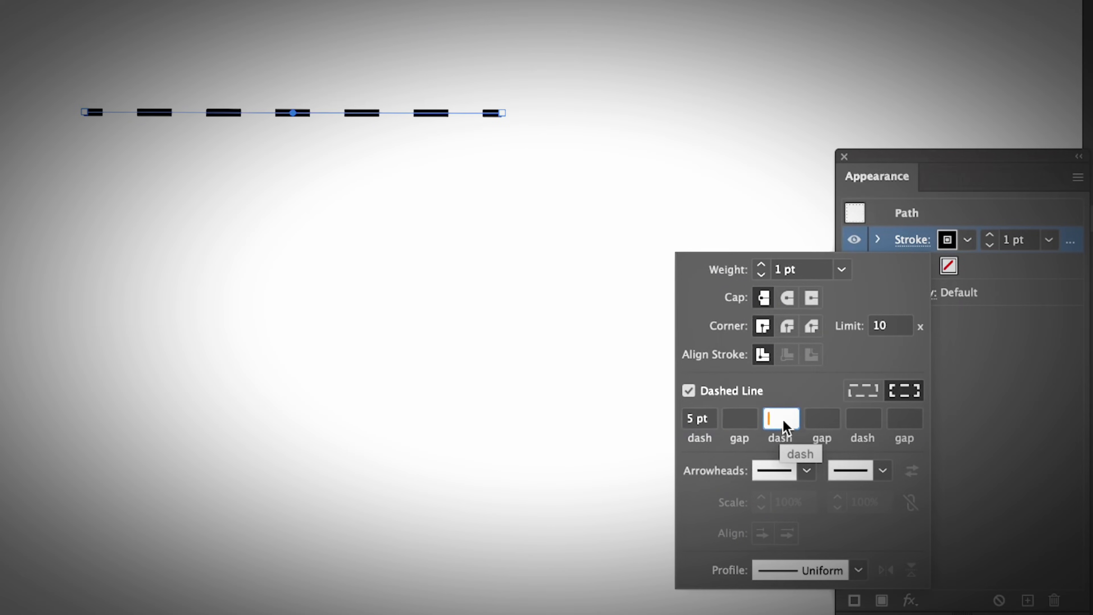
pyautogui.write('5')
pyautogui.click(866, 426)
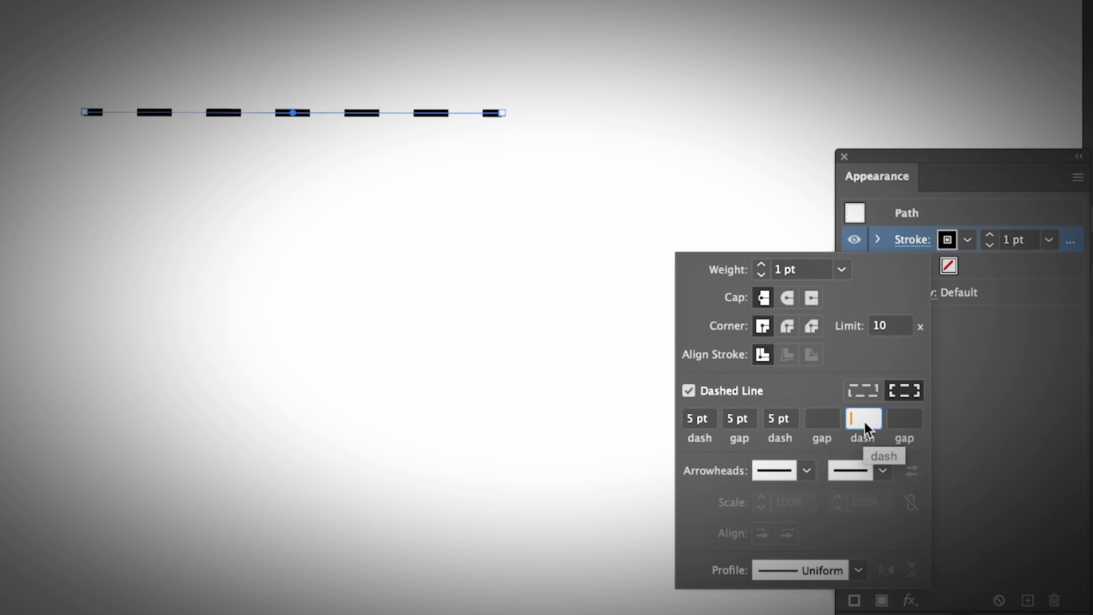
pyautogui.write('5')
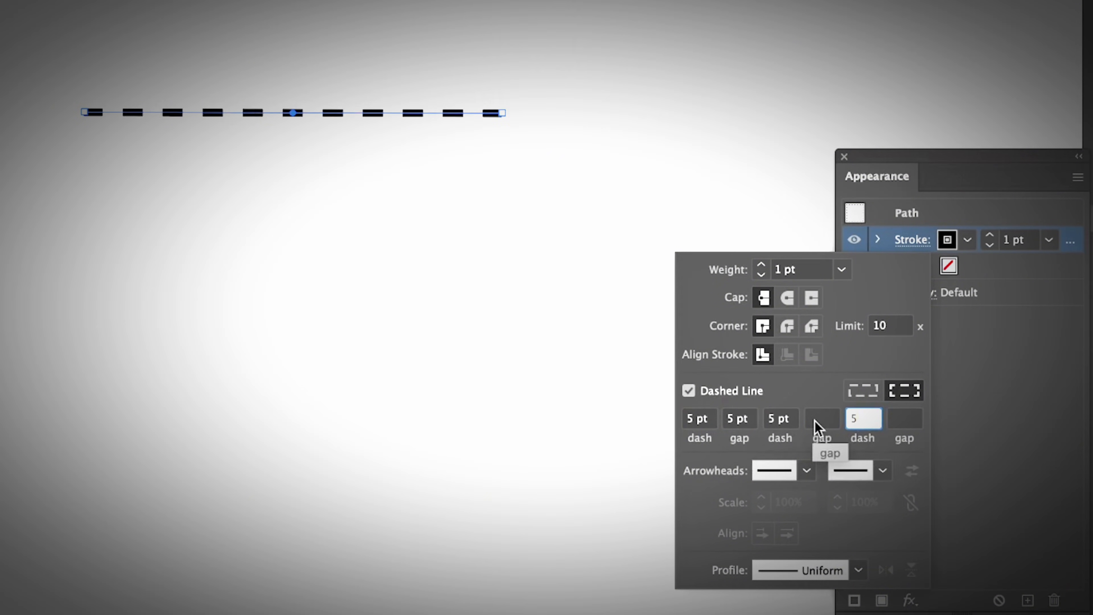
pyautogui.click(816, 426)
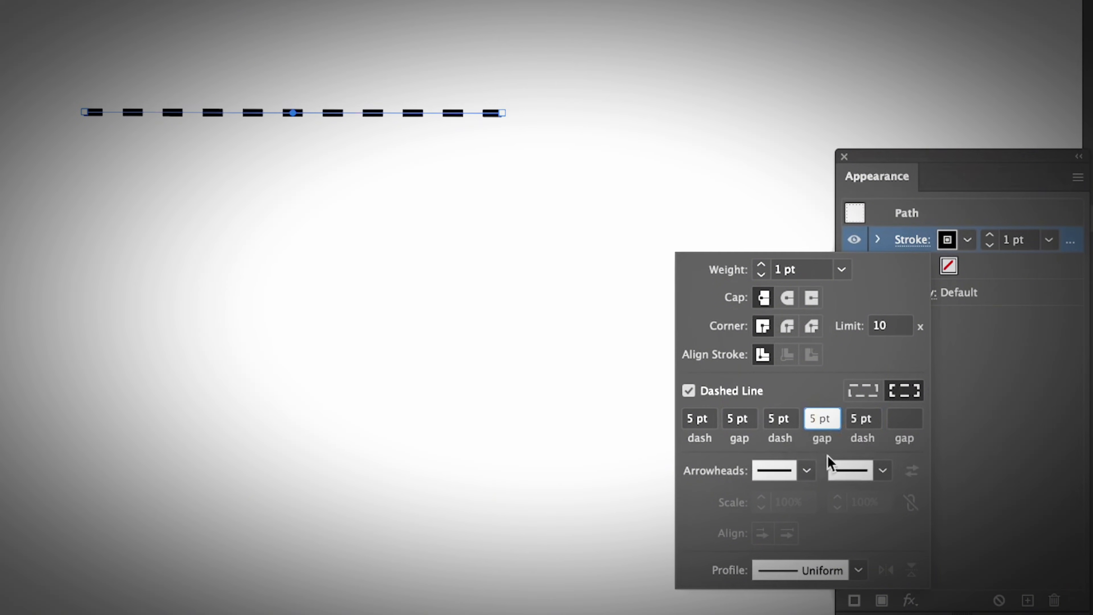
pyautogui.click(907, 421)
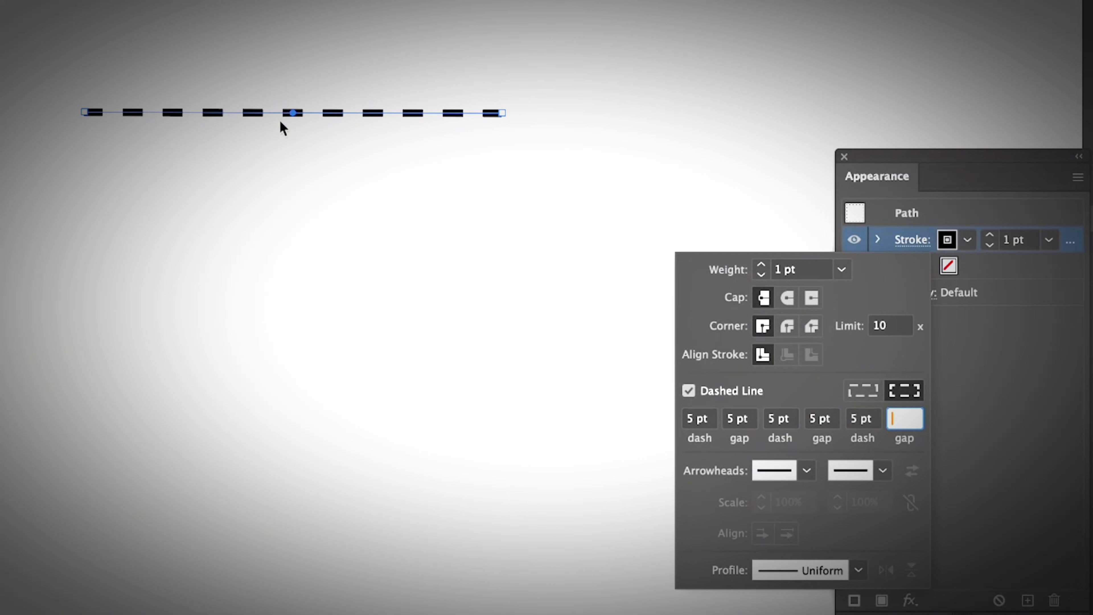
# Set the stroke's three dashes and first two gaps to 10 pt
pyautogui.click(690, 421)
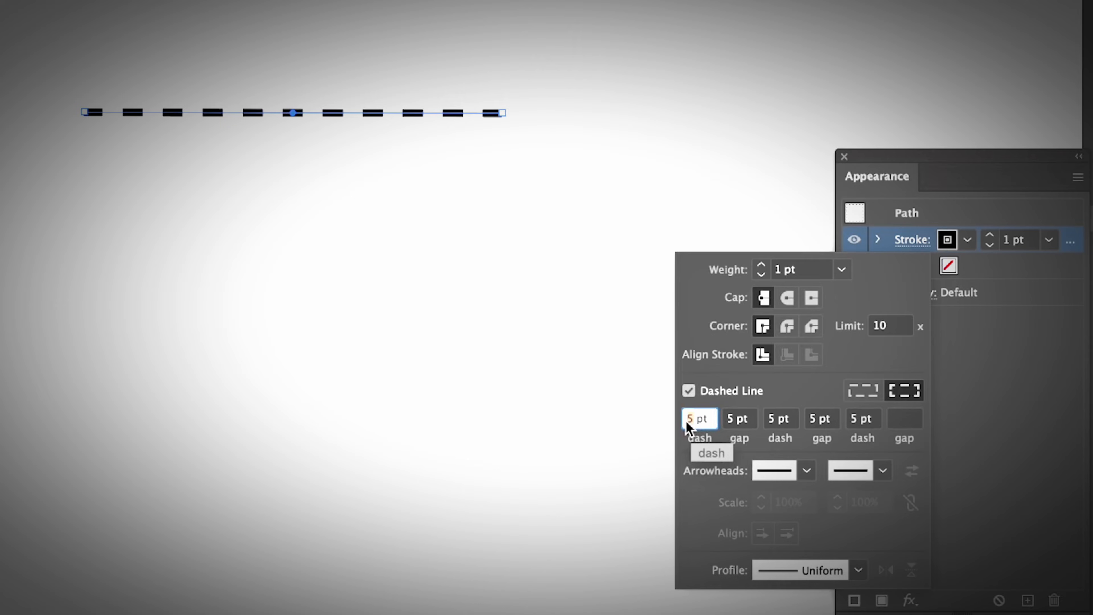
pyautogui.write('10')
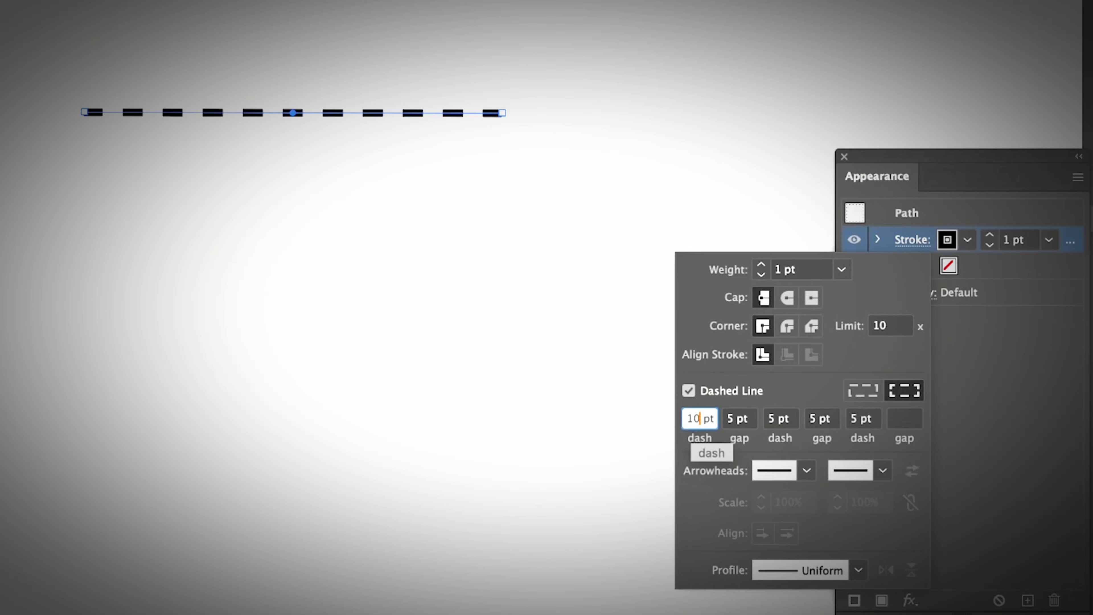
pyautogui.click(777, 416)
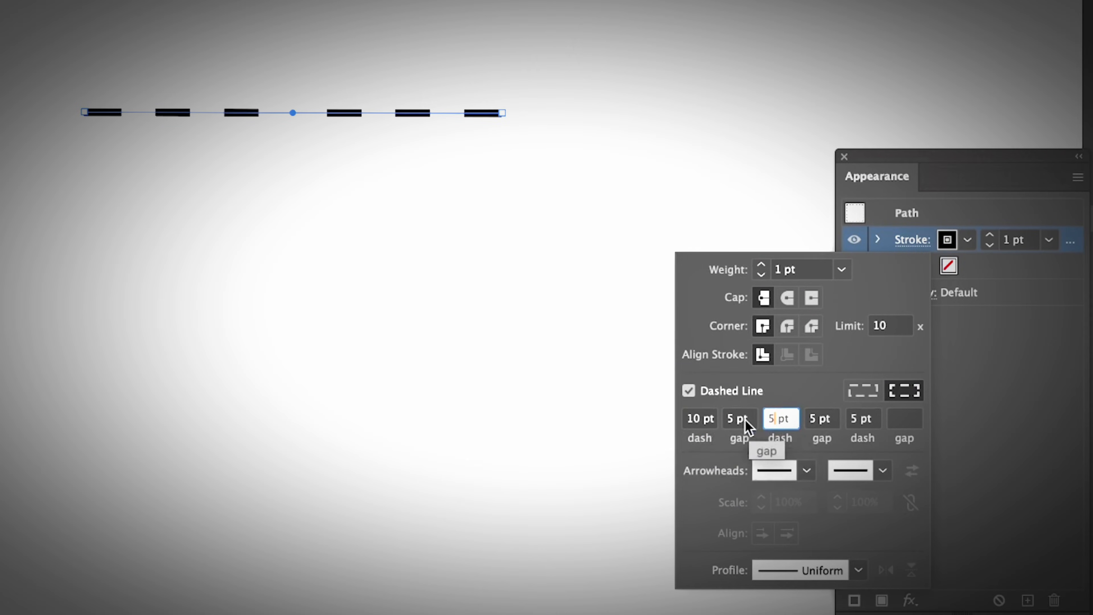
pyautogui.click(734, 419)
pyautogui.press('BackSpace')
pyautogui.write('10')
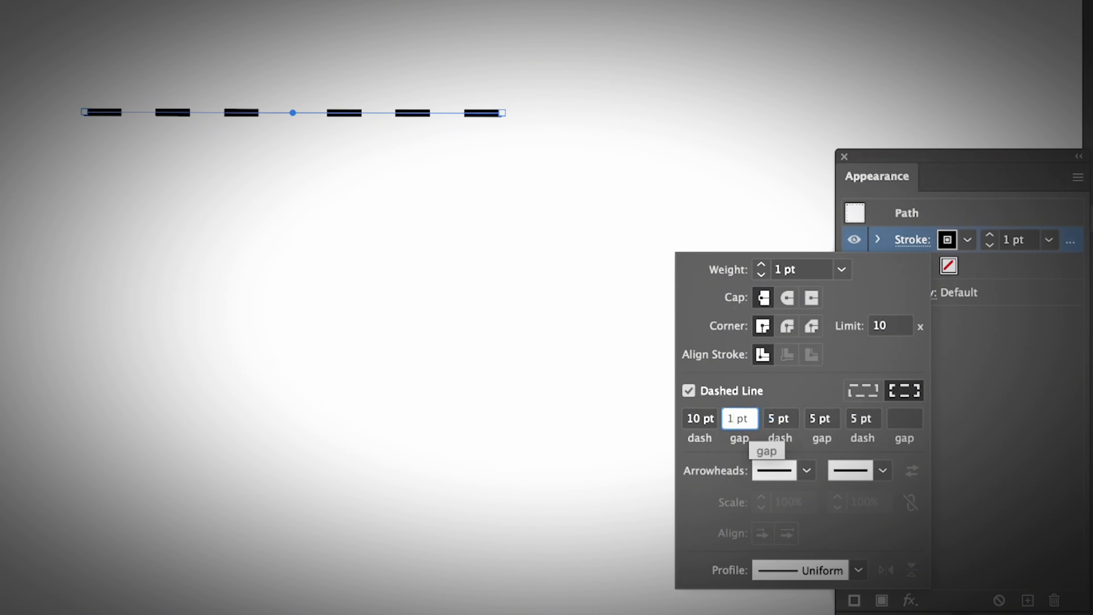
pyautogui.click(777, 420)
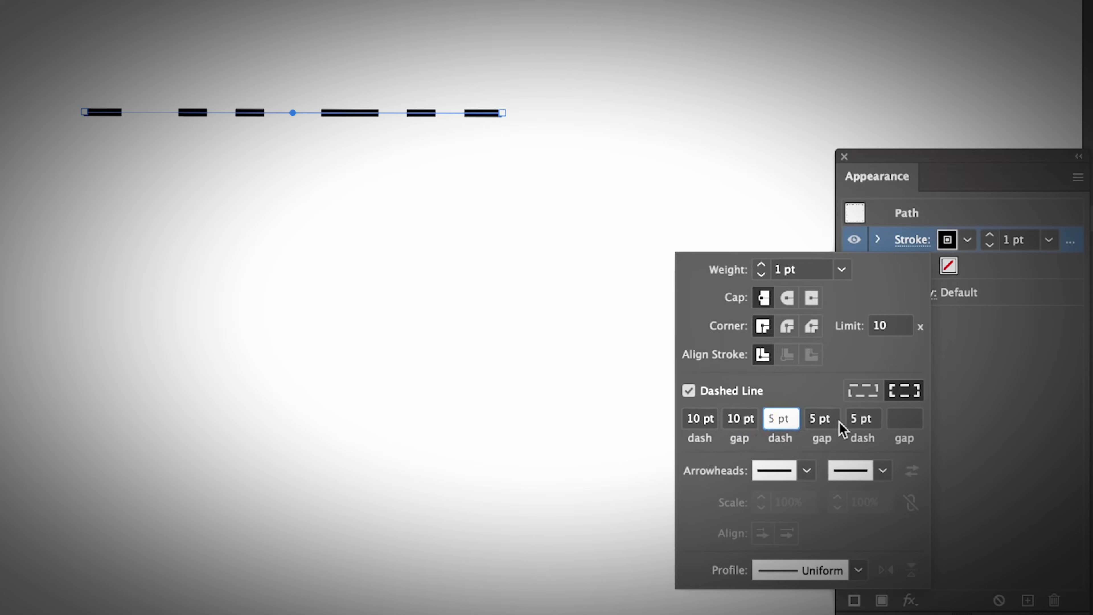
pyautogui.press('BackSpace')
pyautogui.write('10')
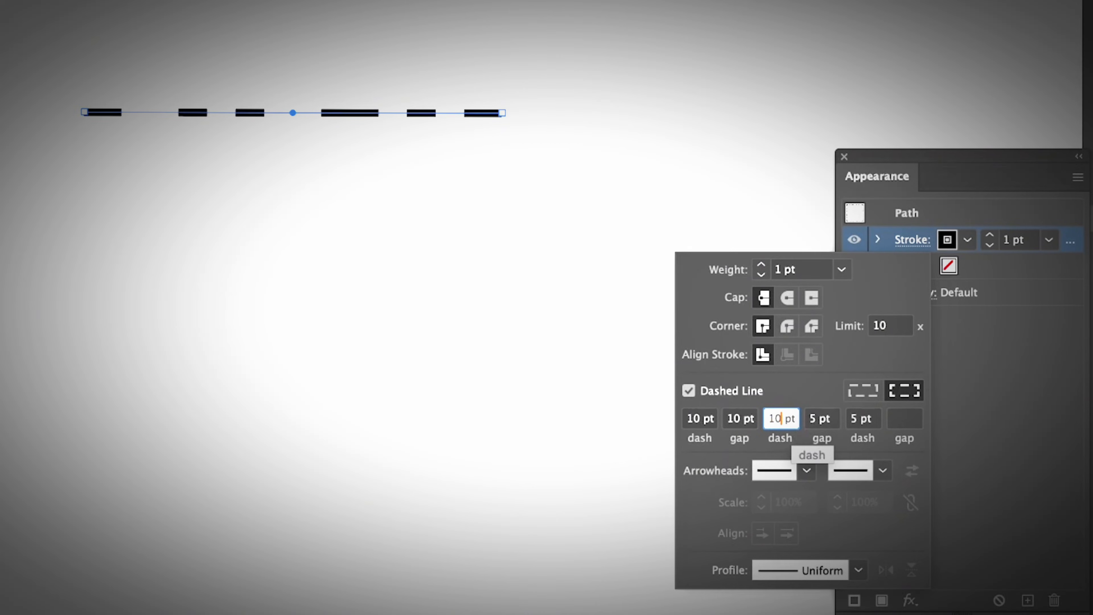
pyautogui.click(859, 418)
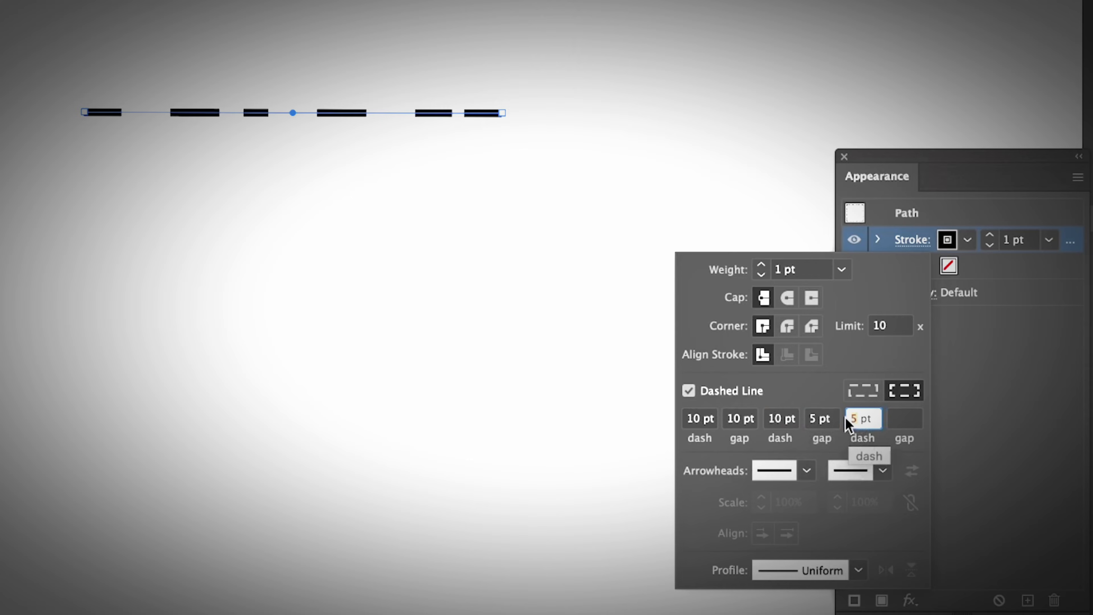
pyautogui.write('10')
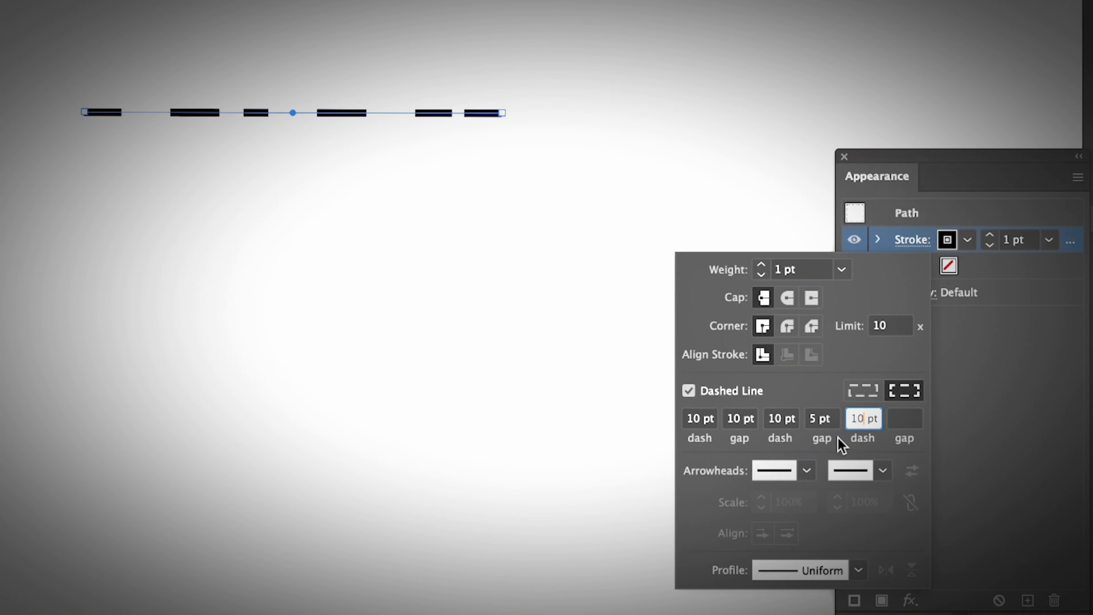
pyautogui.click(816, 426)
pyautogui.write('10')
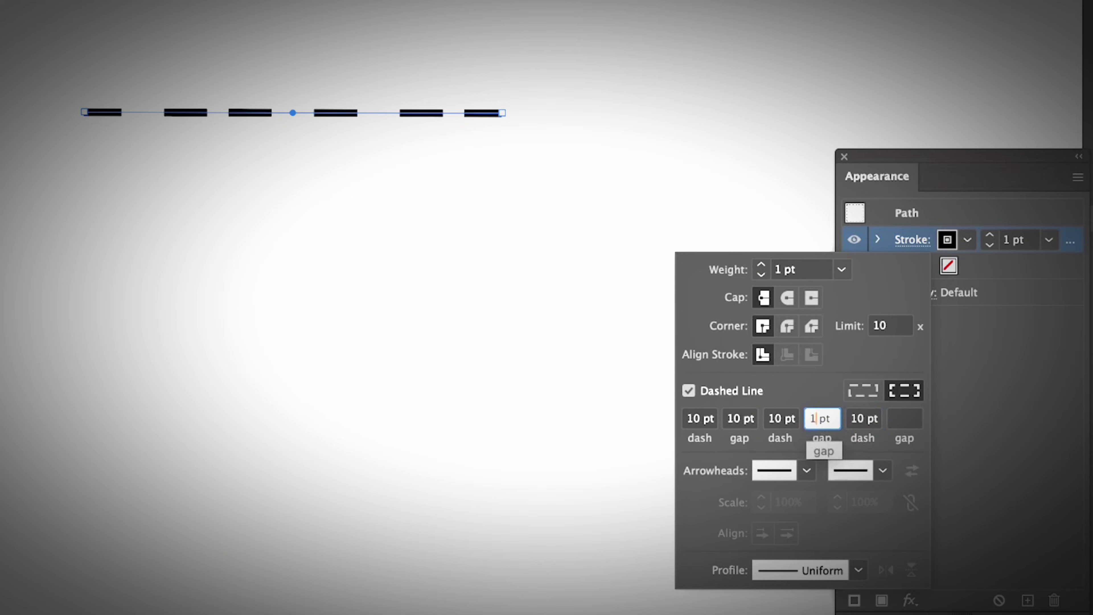
pyautogui.click(856, 417)
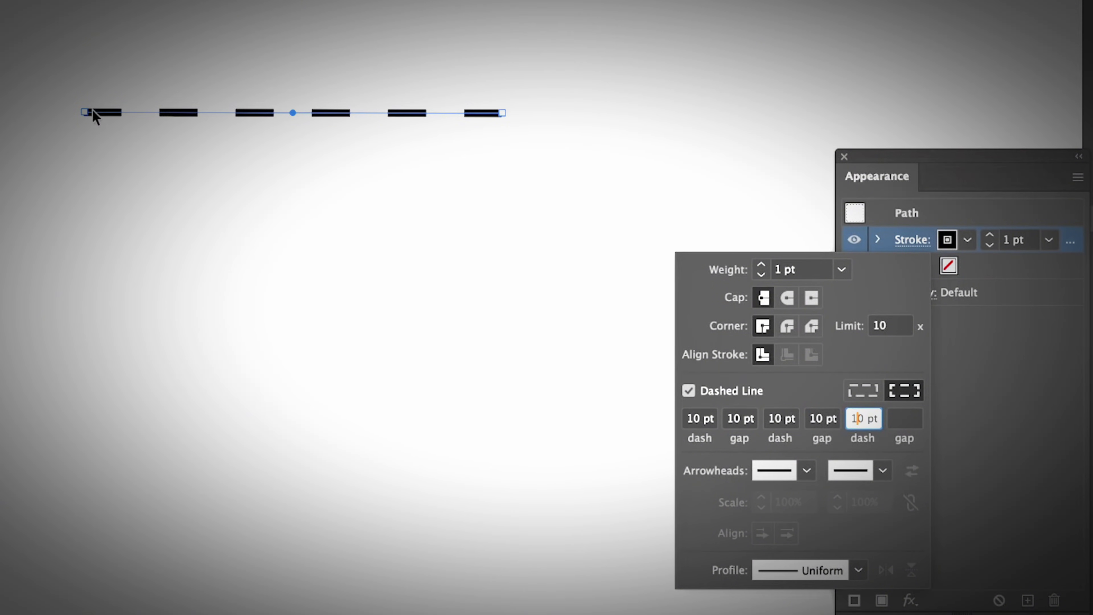
# Set all three dashes of the line's stroke to 2 pt and all three gaps to 1 pt, then deselect the line
pyautogui.click(708, 419)
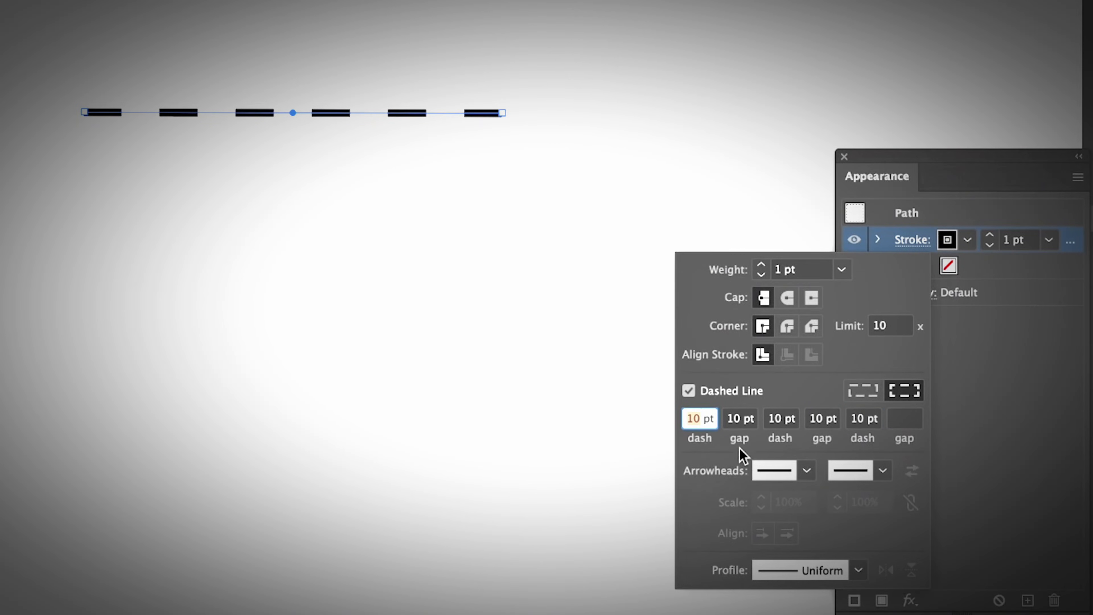
pyautogui.write('2')
pyautogui.click(739, 418)
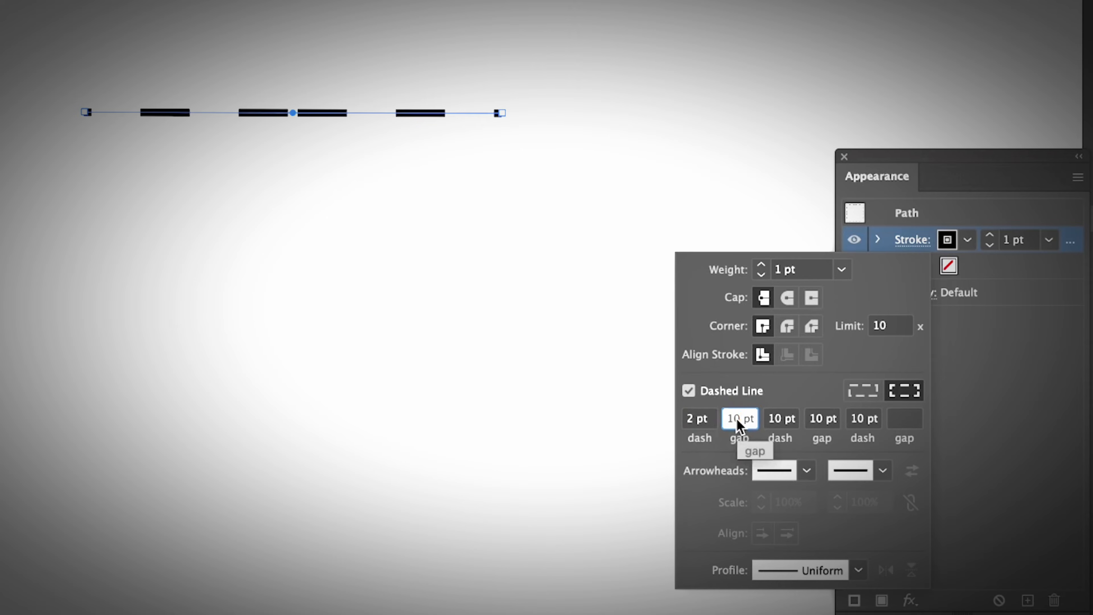
pyautogui.moveTo(738, 420); pyautogui.dragTo(717, 419)
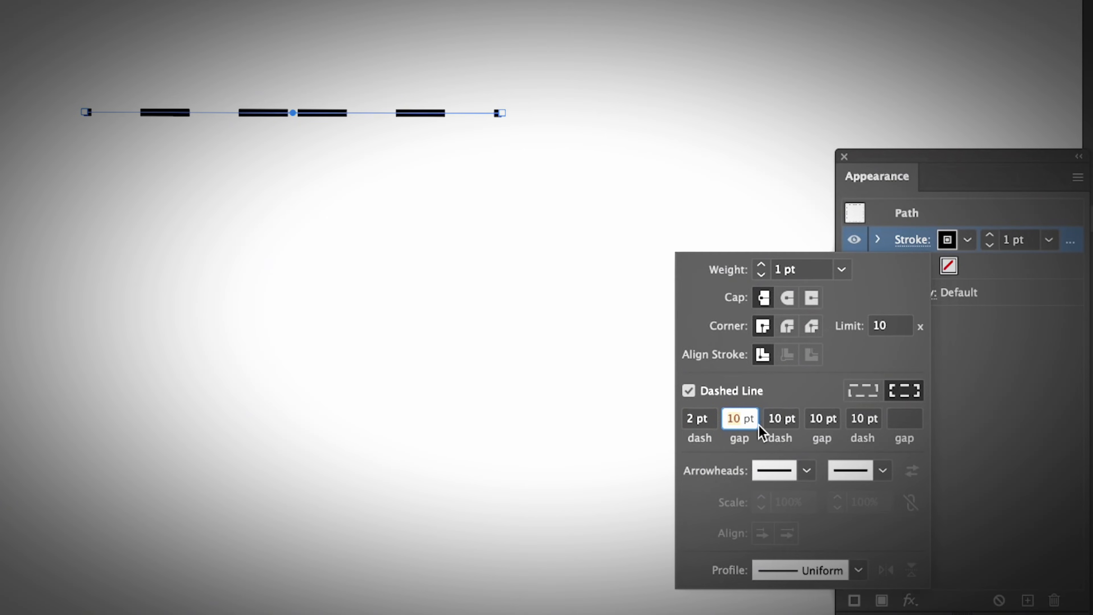
pyautogui.write('1')
pyautogui.press('Tab')
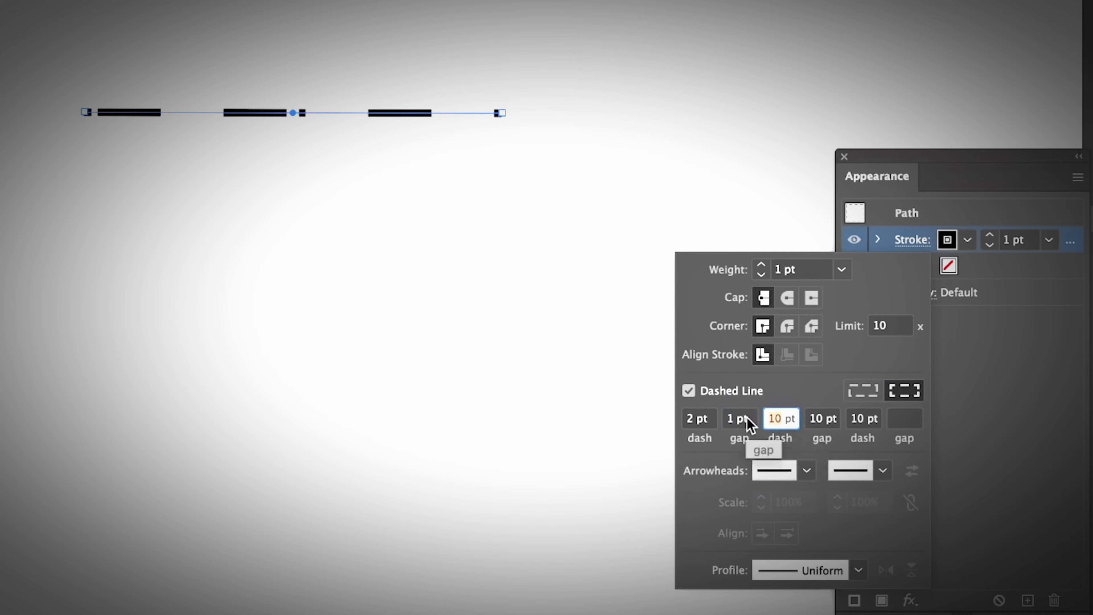
pyautogui.write('2')
pyautogui.press('Tab')
pyautogui.write('1')
pyautogui.press('Tab')
pyautogui.write('2')
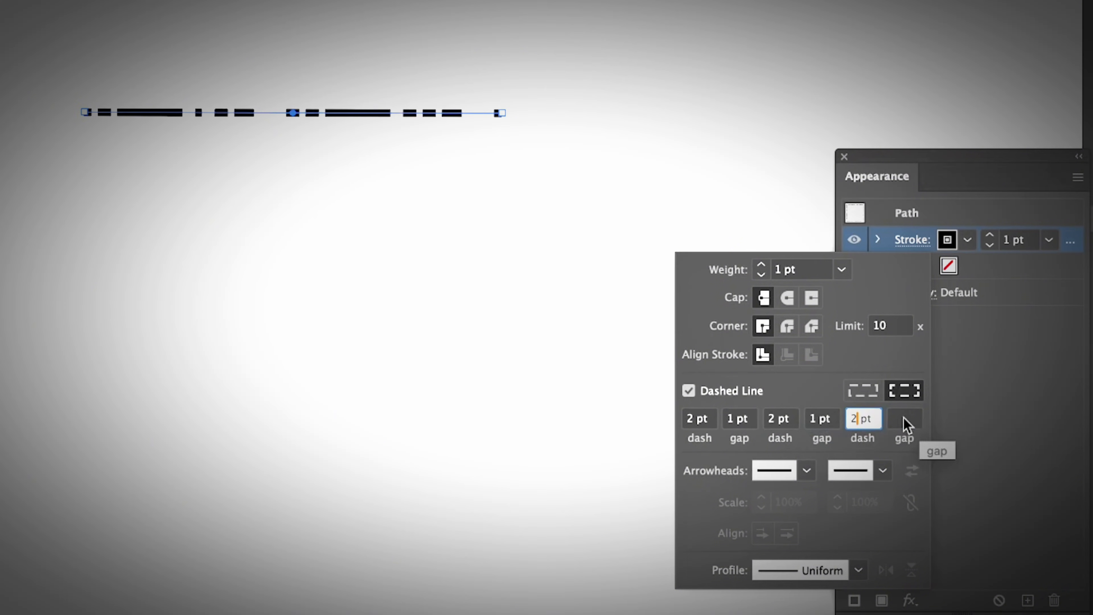
pyautogui.press('Tab')
pyautogui.write('1')
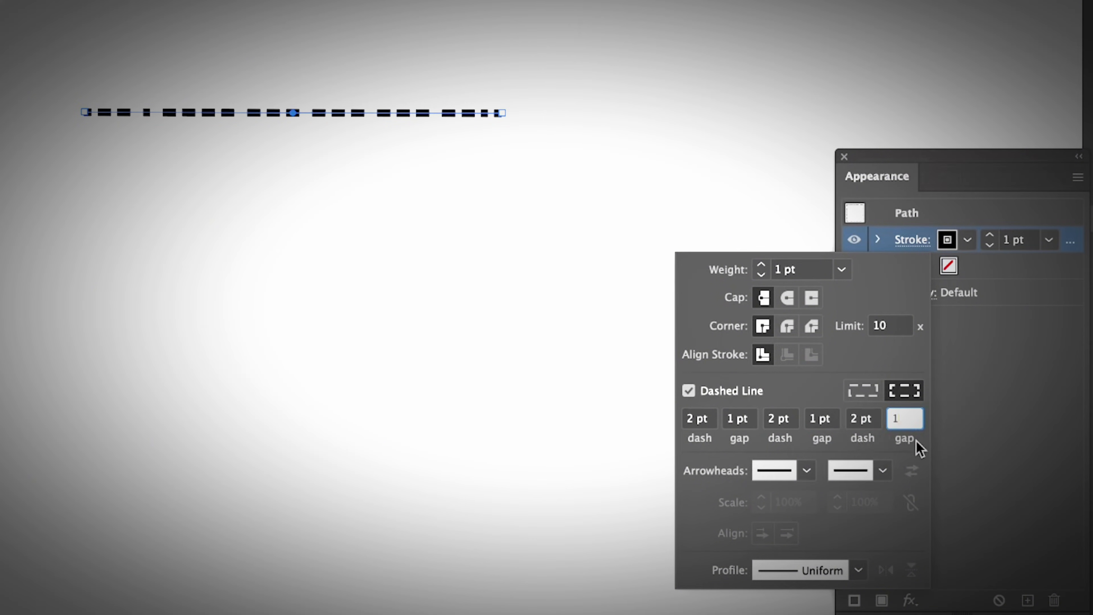
pyautogui.press('Return')
pyautogui.click(386, 216)
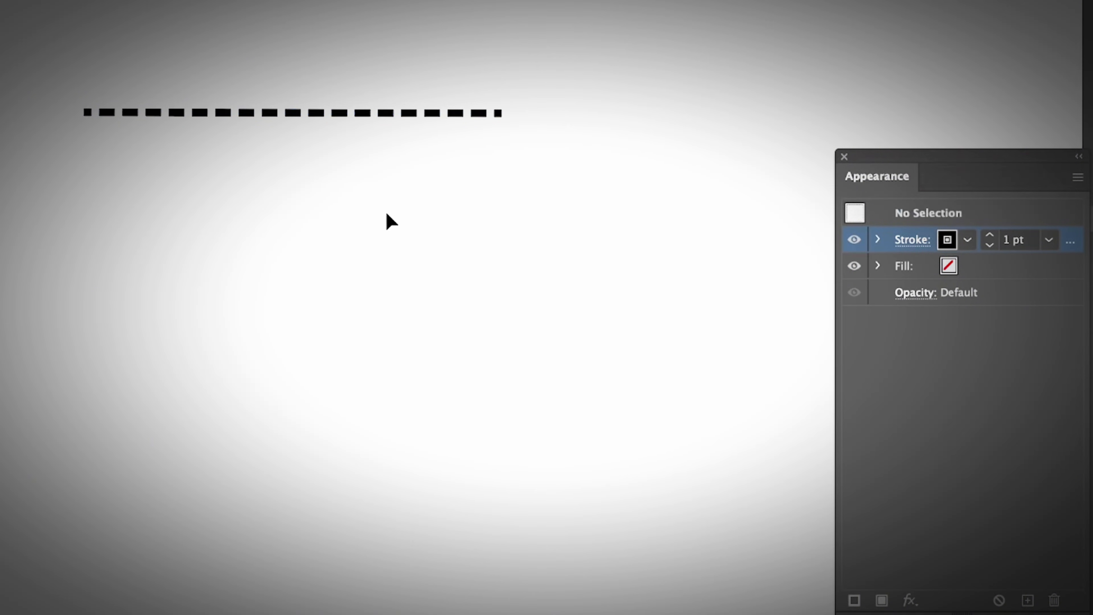
# Draw a dashed circle below the line and a dashed square of the same height beside it
pyautogui.click(250, 112)
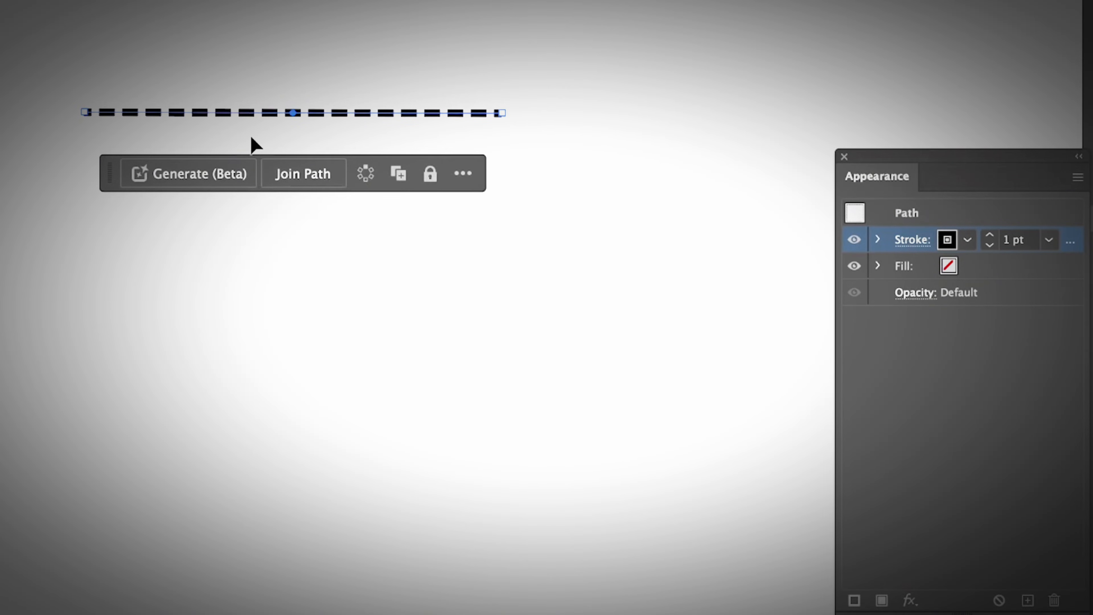
pyautogui.click(391, 133)
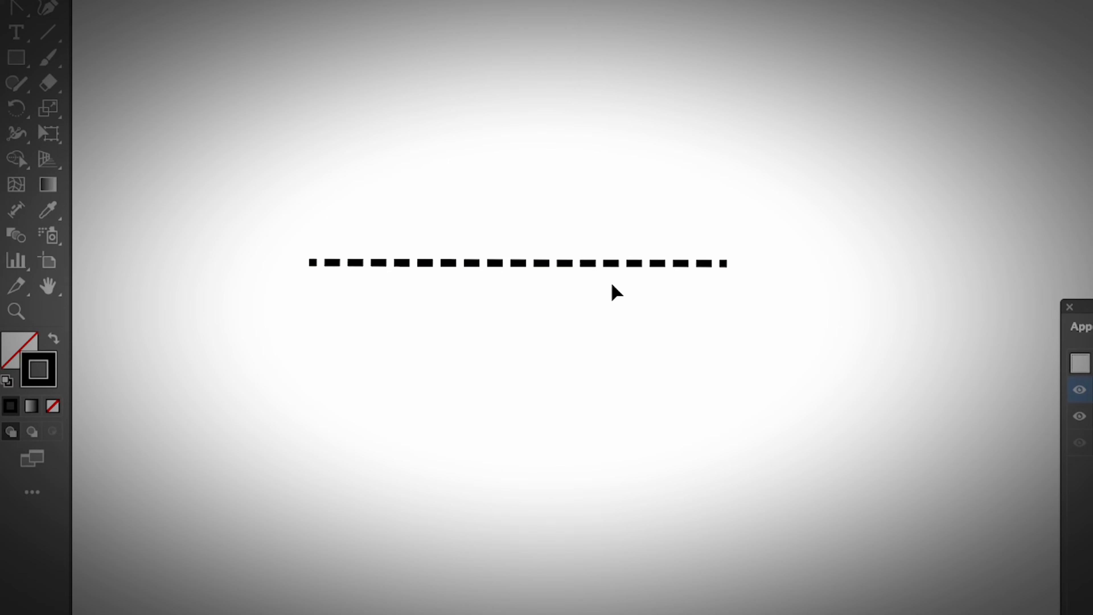
pyautogui.moveTo(28, 61); pyautogui.dragTo(107, 107)
pyautogui.moveTo(365, 340); pyautogui.dragTo(607, 593)
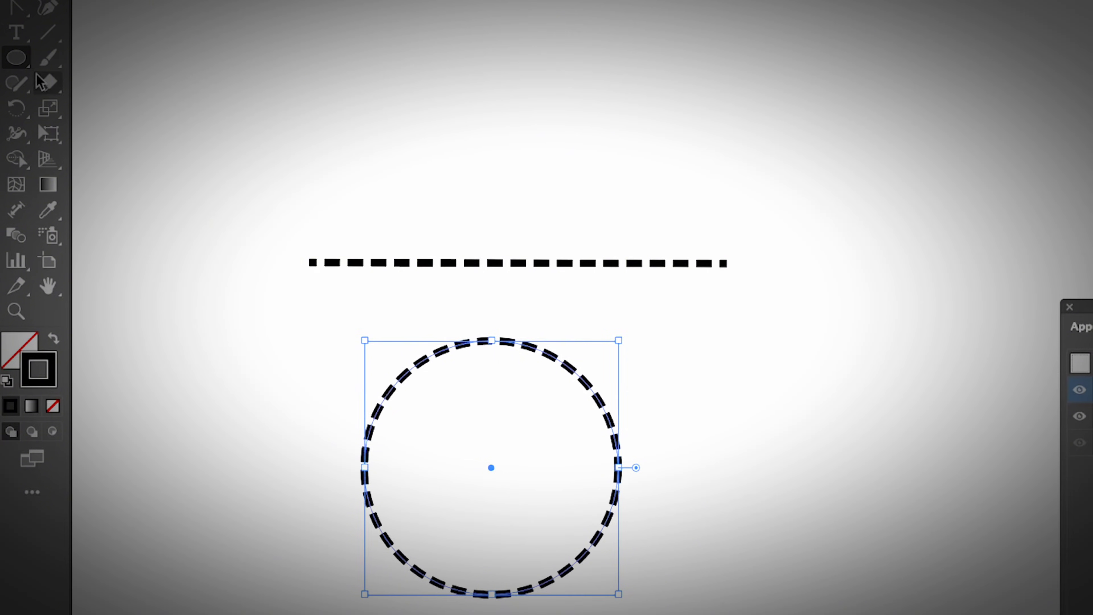
pyautogui.moveTo(23, 64); pyautogui.dragTo(86, 60)
pyautogui.moveTo(662, 340); pyautogui.dragTo(769, 594)
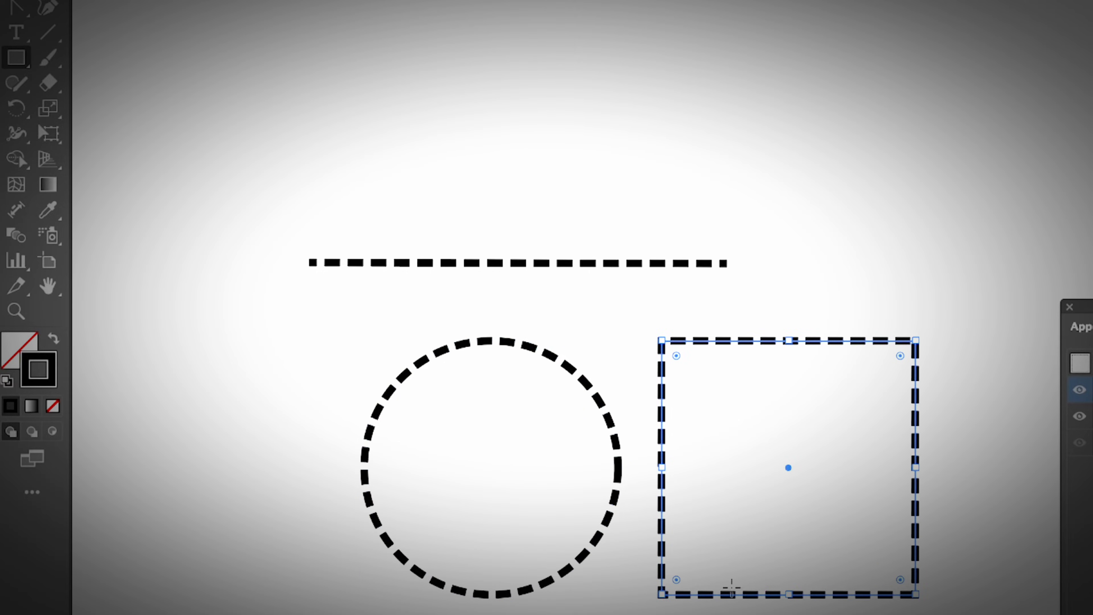
# Give the square's dashed stroke round caps and reduce its weight to 0.5 pt
pyautogui.click(907, 248)
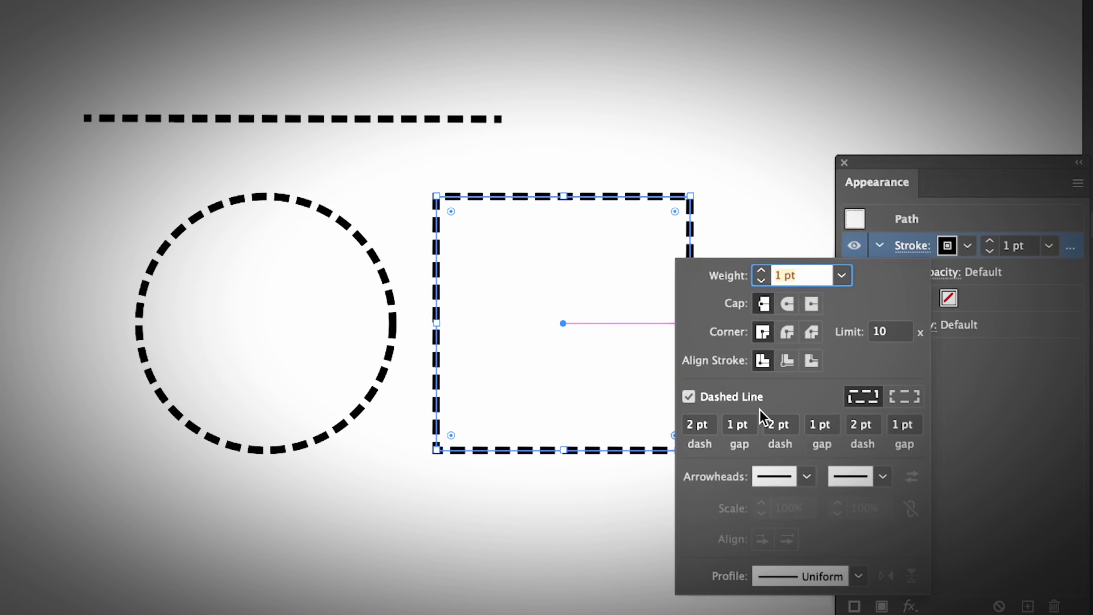
pyautogui.click(787, 304)
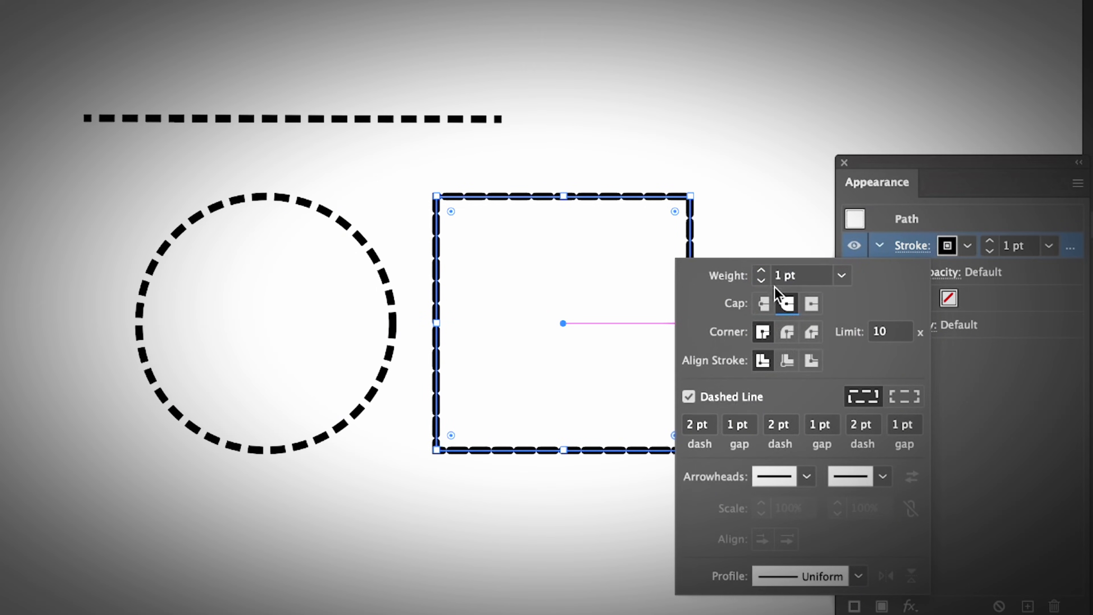
pyautogui.click(762, 281)
pyautogui.click(762, 280)
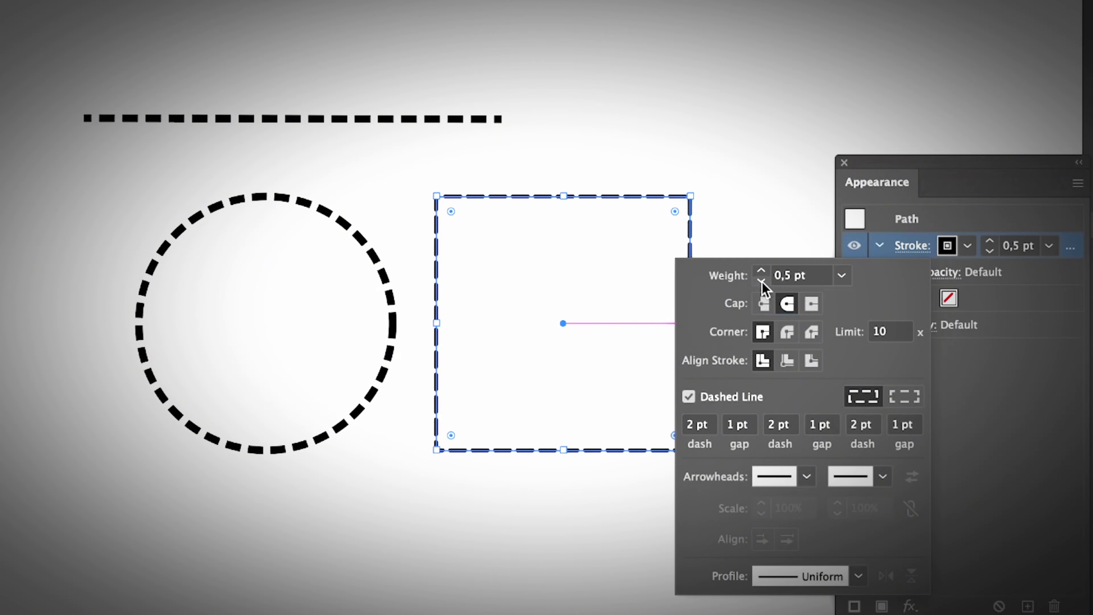
# Set all three gaps of the square's dashed stroke to 5 pt and deselect the square
pyautogui.click(687, 425)
pyautogui.click(737, 424)
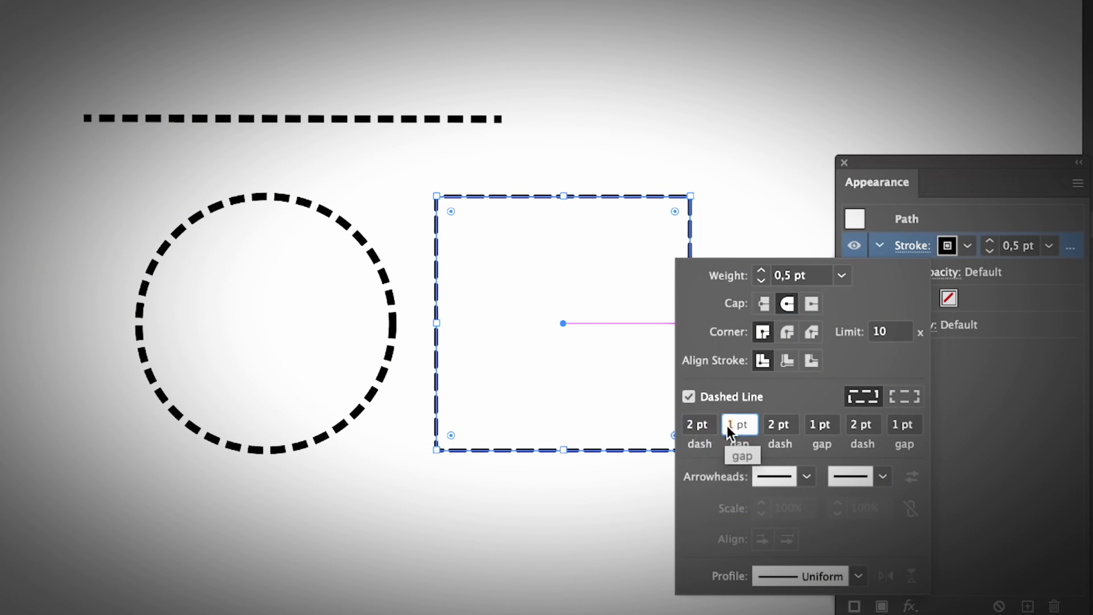
pyautogui.write('5')
pyautogui.click(819, 425)
pyautogui.write('5')
pyautogui.click(891, 425)
pyautogui.write('5')
pyautogui.click(722, 542)
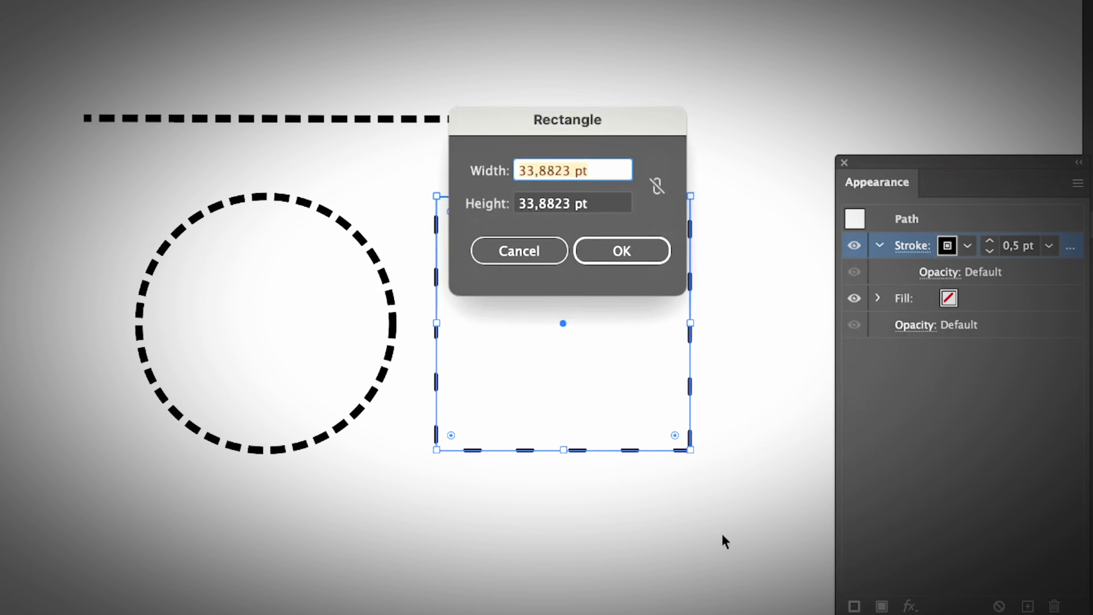
pyautogui.click(540, 253)
pyautogui.press('v')
pyautogui.click(735, 301)
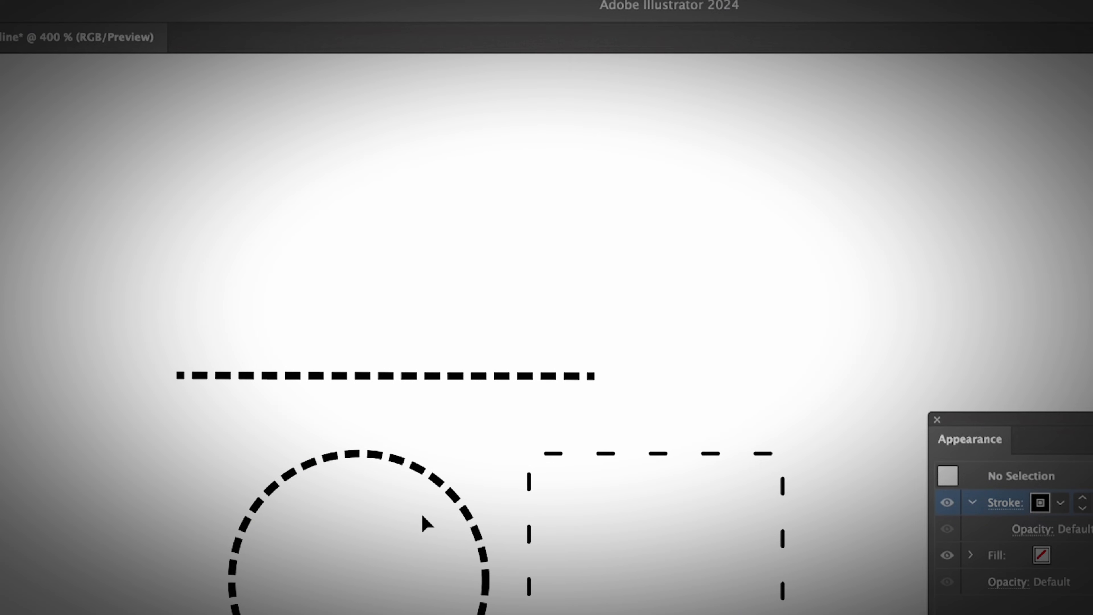
# Convert the dashed circle's stroke into outlined shapes with Outline Stroke
pyautogui.click(445, 494)
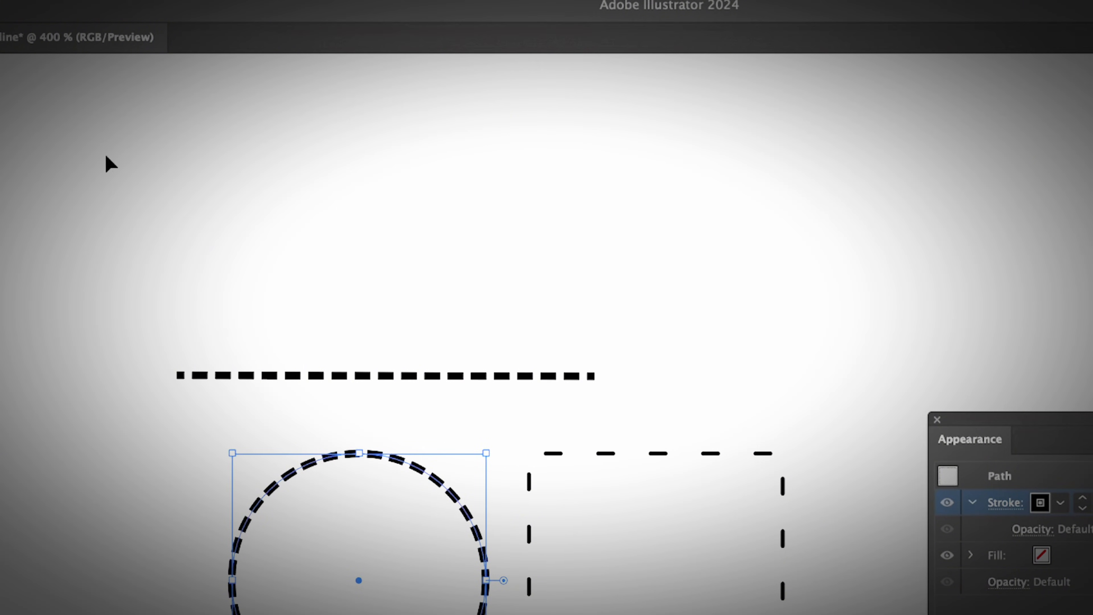
pyautogui.click(81, 1)
pyautogui.moveTo(244, 533)
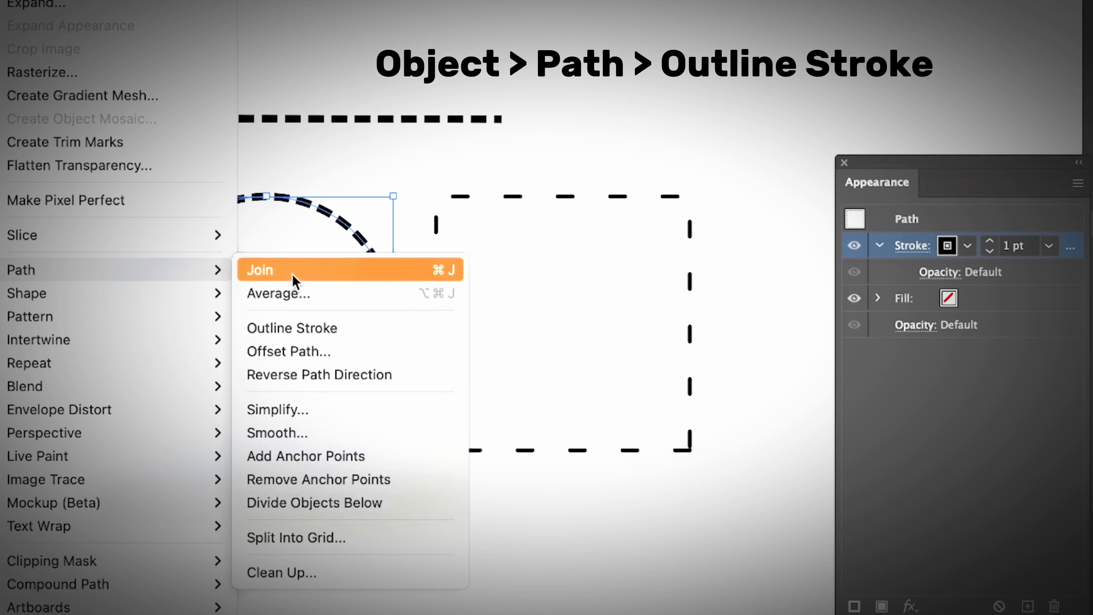
pyautogui.click(291, 327)
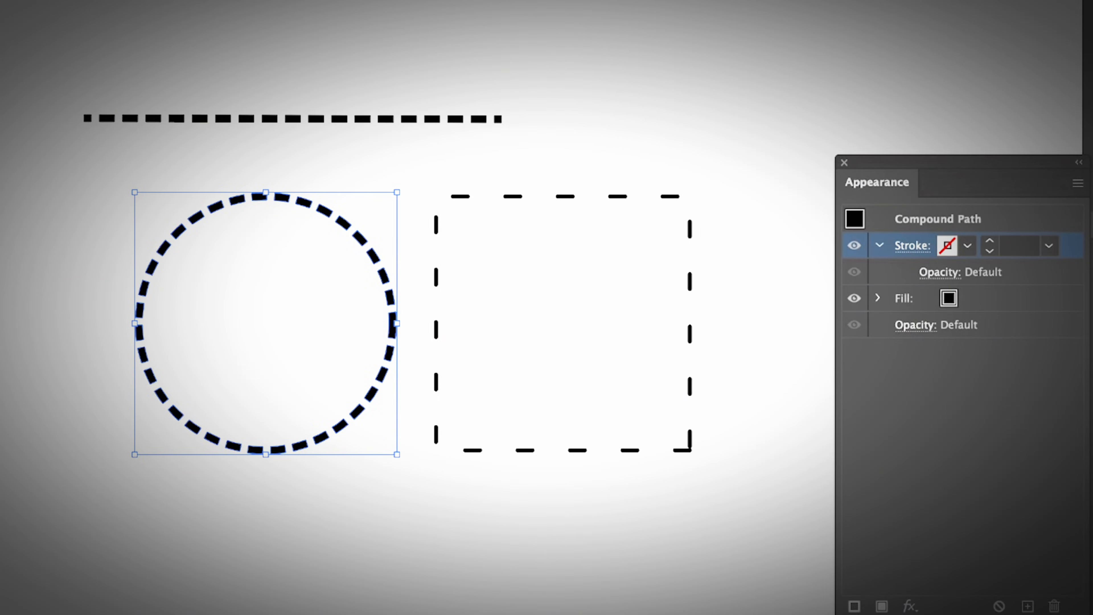
# Try red and yellow fill swatches on the outlined circle's dashes
pyautogui.click(967, 246)
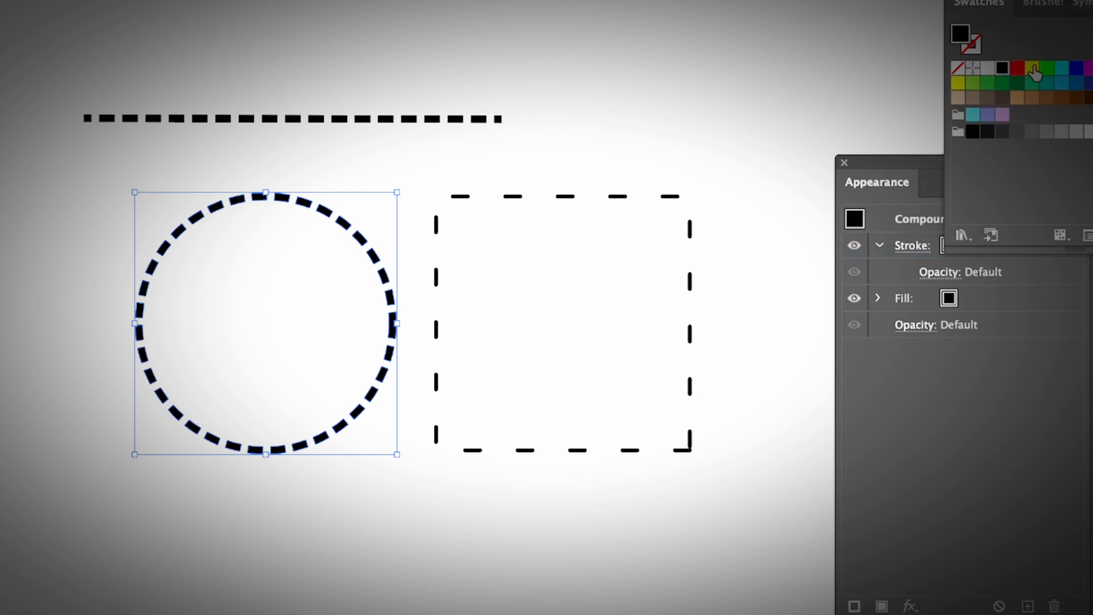
pyautogui.click(1018, 68)
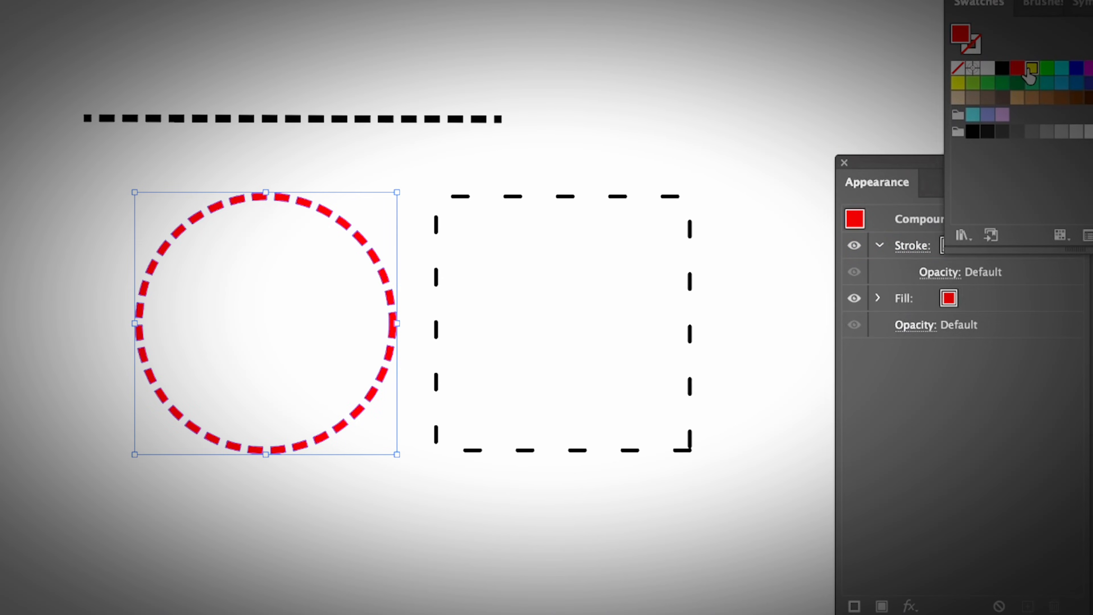
pyautogui.click(1032, 69)
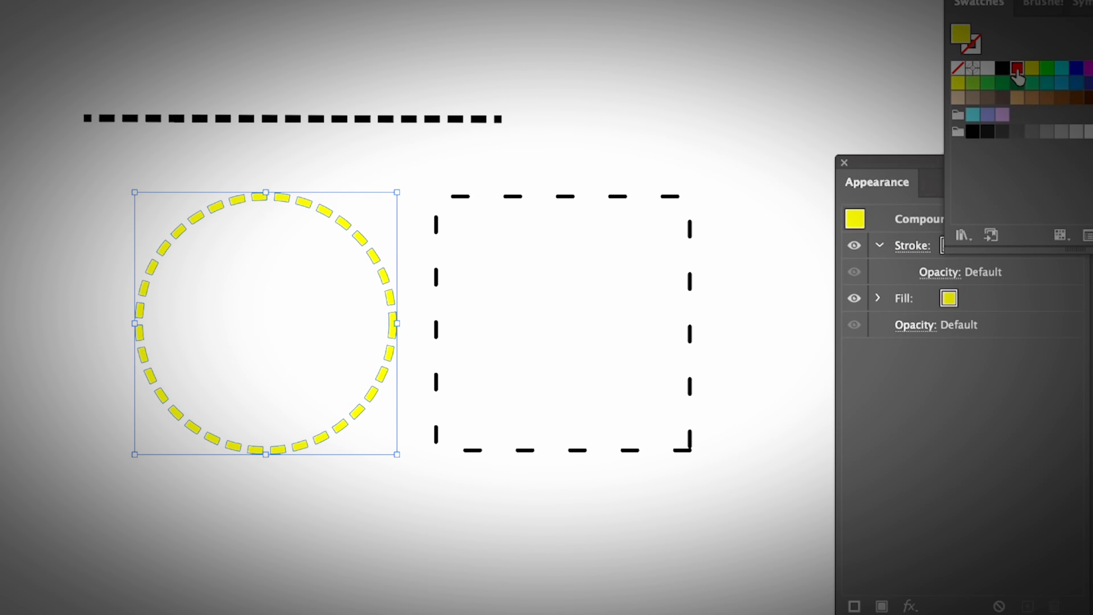
pyautogui.click(1018, 68)
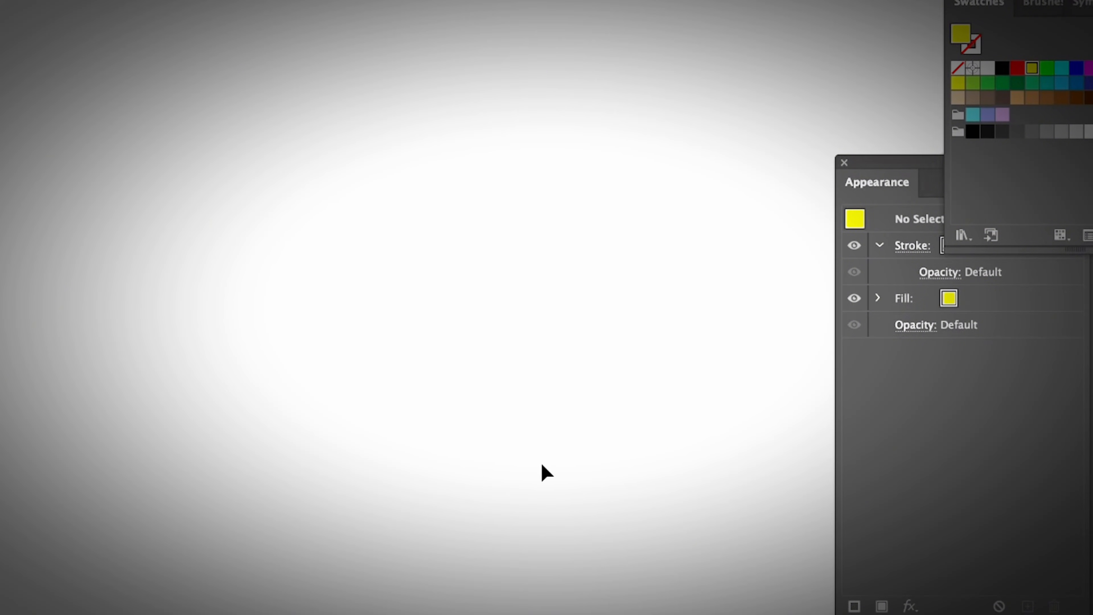
# Draw a small solid black circle in the empty area with the Ellipse tool
pyautogui.click(22, 59)
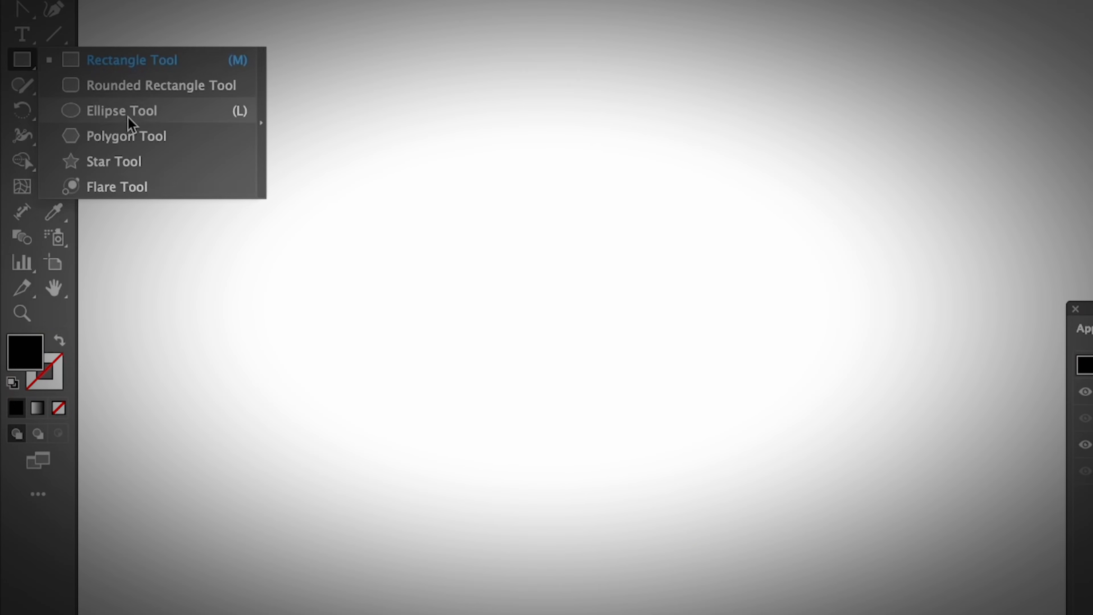
pyautogui.click(129, 125)
pyautogui.moveTo(227, 146); pyautogui.dragTo(257, 175)
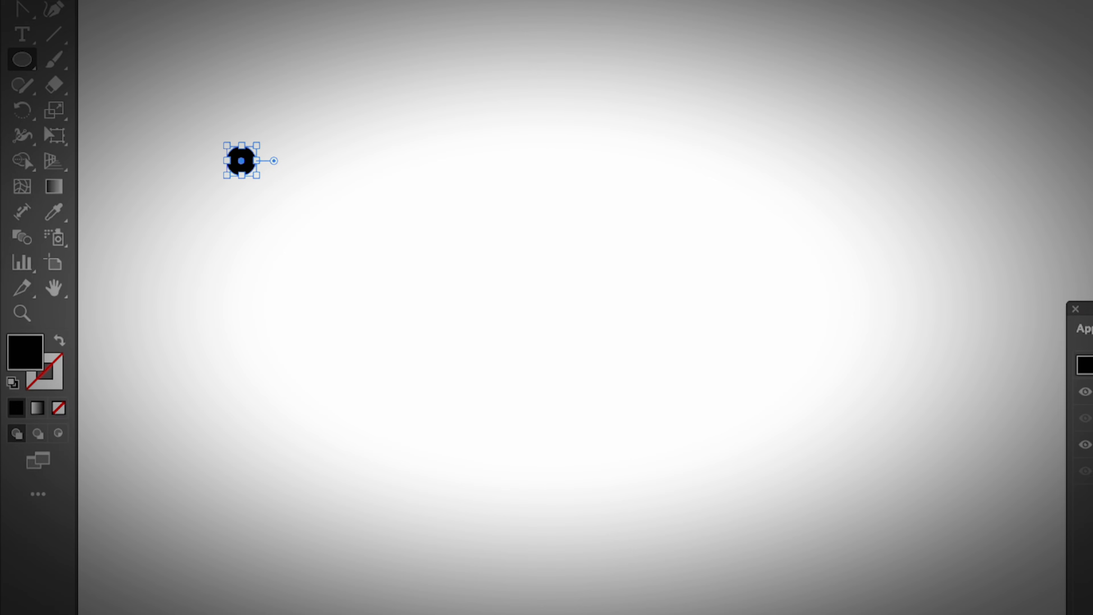
# Create a scatter brush named "dotted line" from the small black circle
pyautogui.click(542, 1)
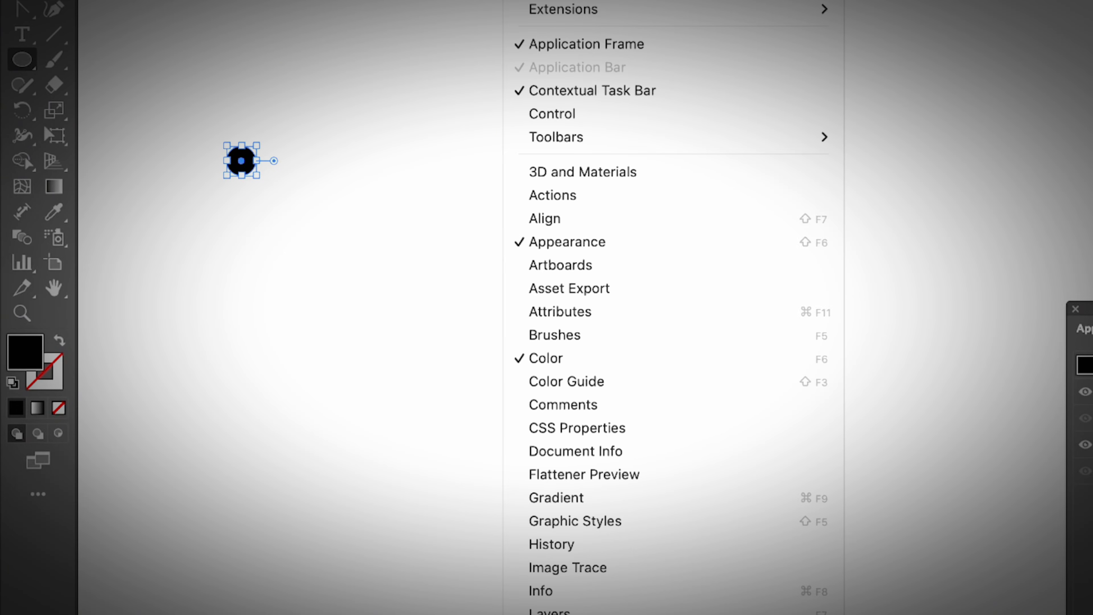
pyautogui.click(675, 333)
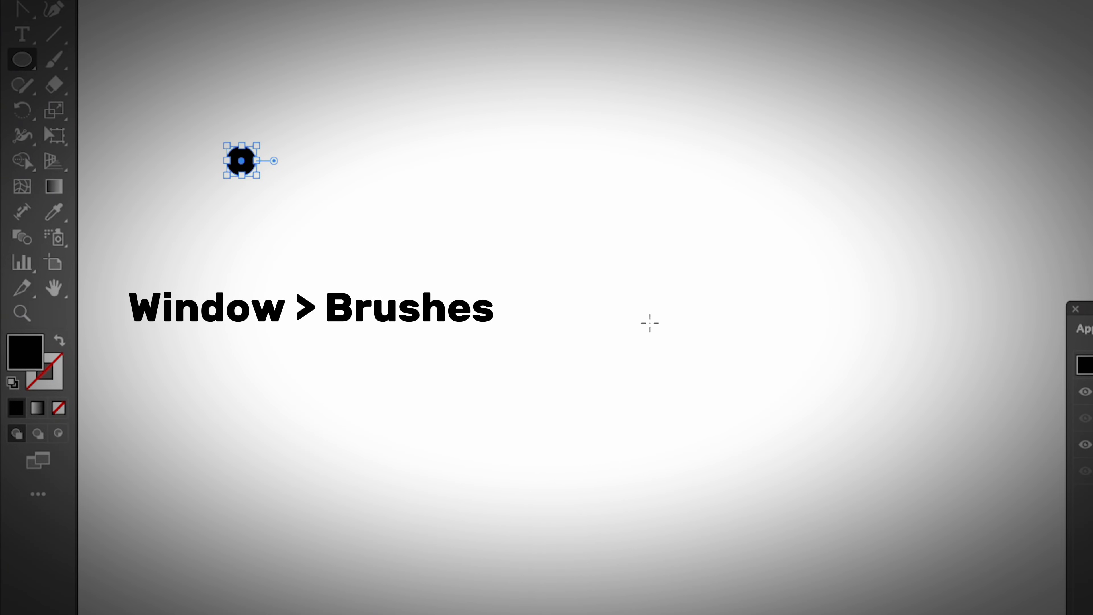
pyautogui.press('v')
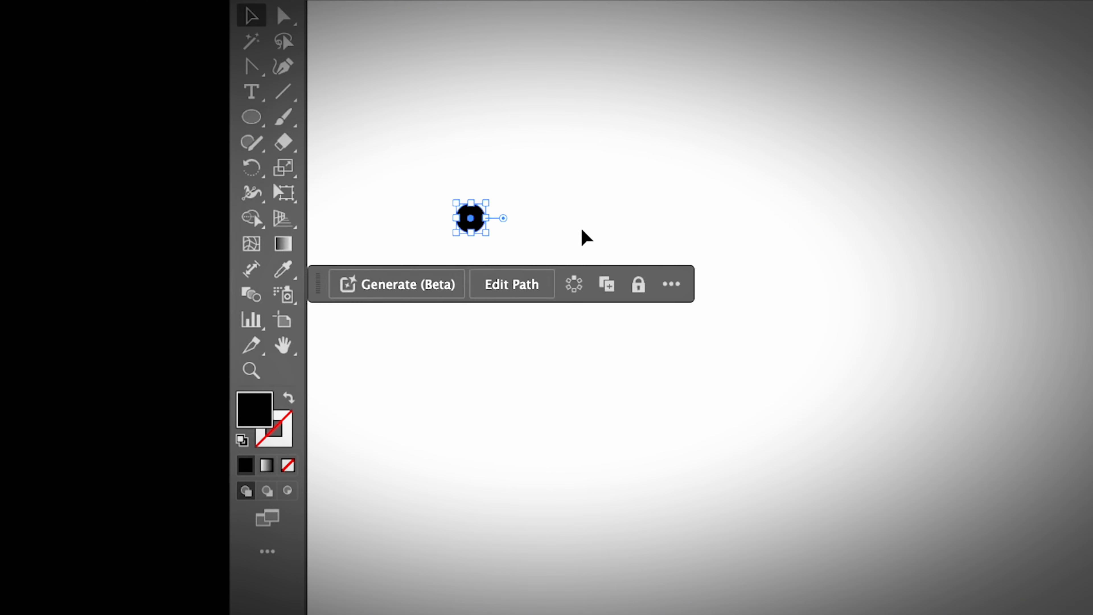
pyautogui.click(510, 232)
pyautogui.moveTo(1044, 183)
pyautogui.mouseDown()
pyautogui.moveTo(1054, 182)
pyautogui.moveTo(1037, 179)
pyautogui.mouseUp()
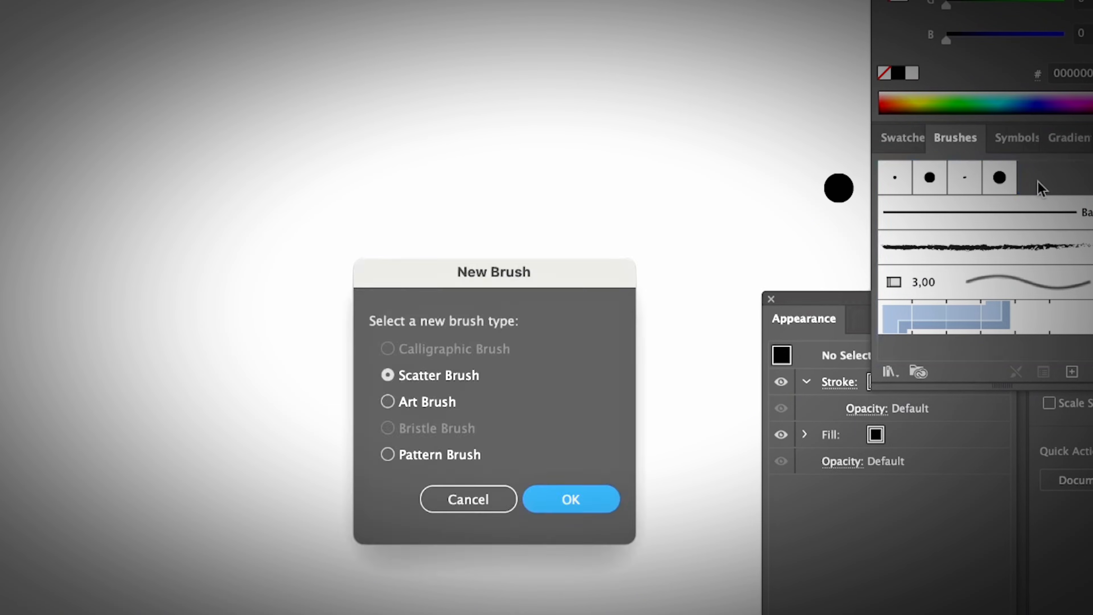
pyautogui.click(394, 378)
pyautogui.click(559, 499)
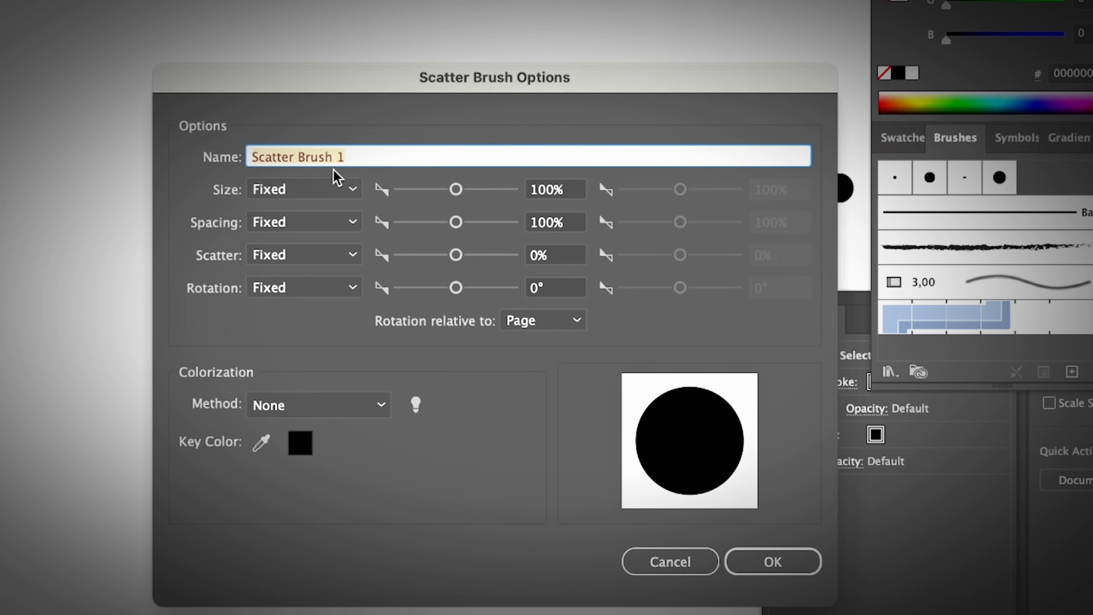
pyautogui.write('dotted')
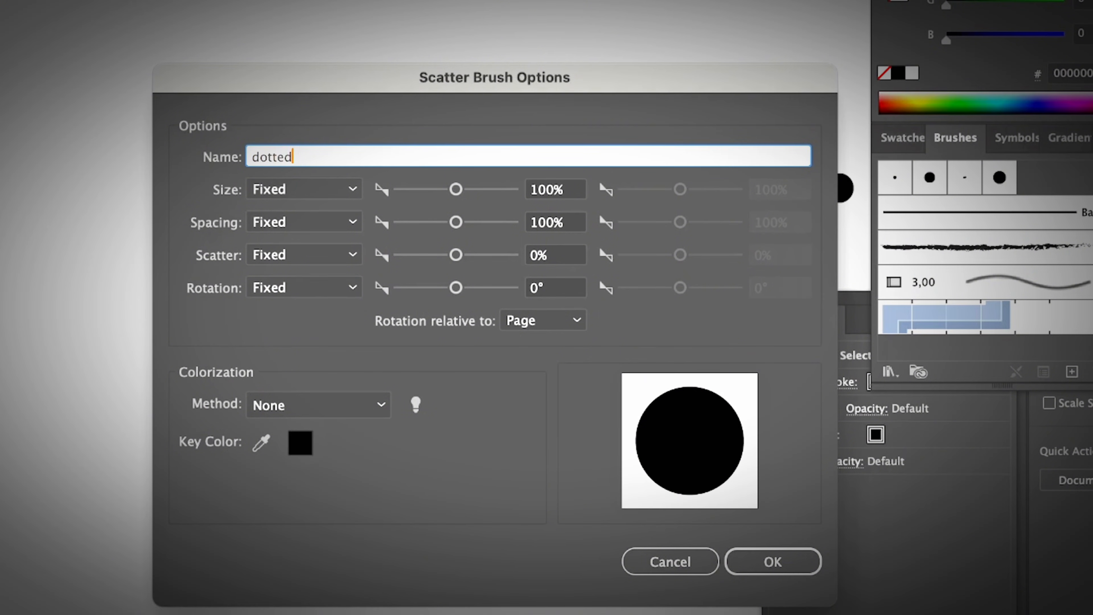
pyautogui.write(' line')
pyautogui.press('Return')
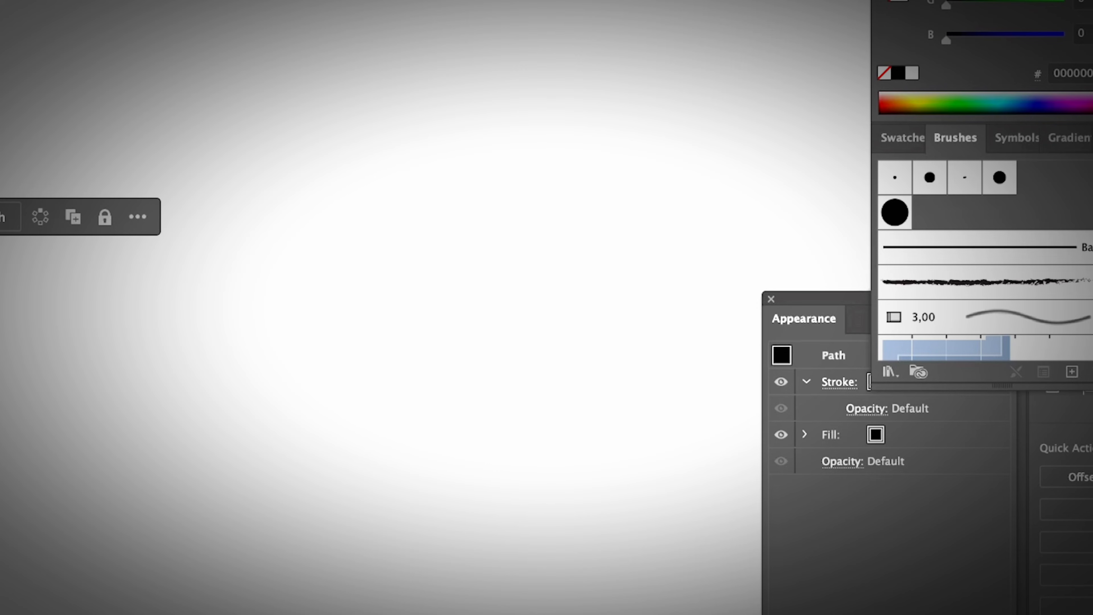
# Draw a rising diagonal line about 57 pt wide and 30 pt high below the circle and apply the "dotted line" brush to it
pyautogui.press('\\')
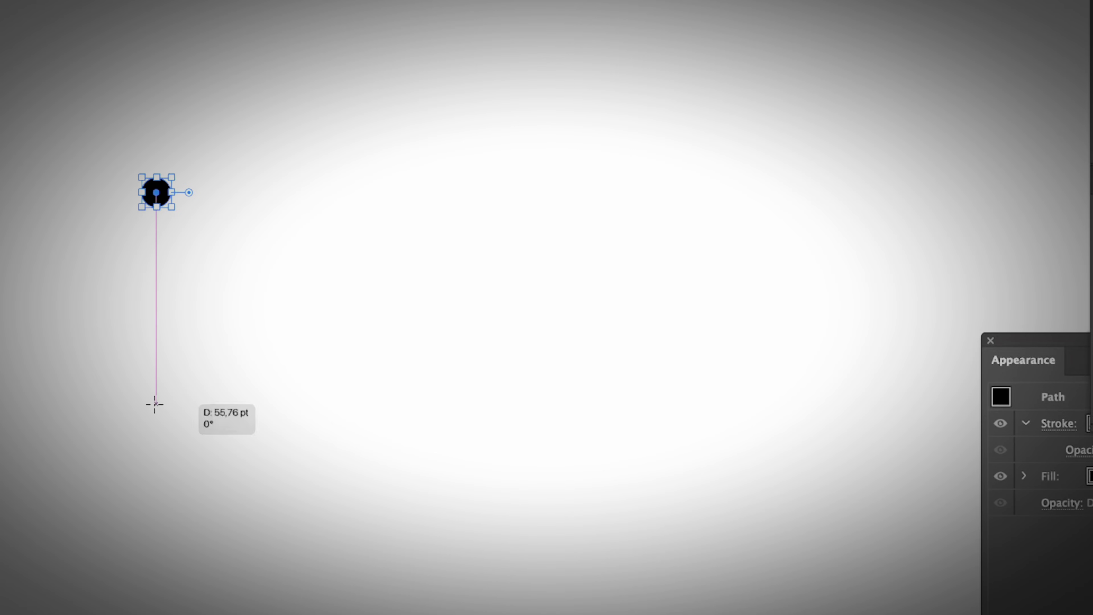
pyautogui.moveTo(156, 404); pyautogui.dragTo(584, 178)
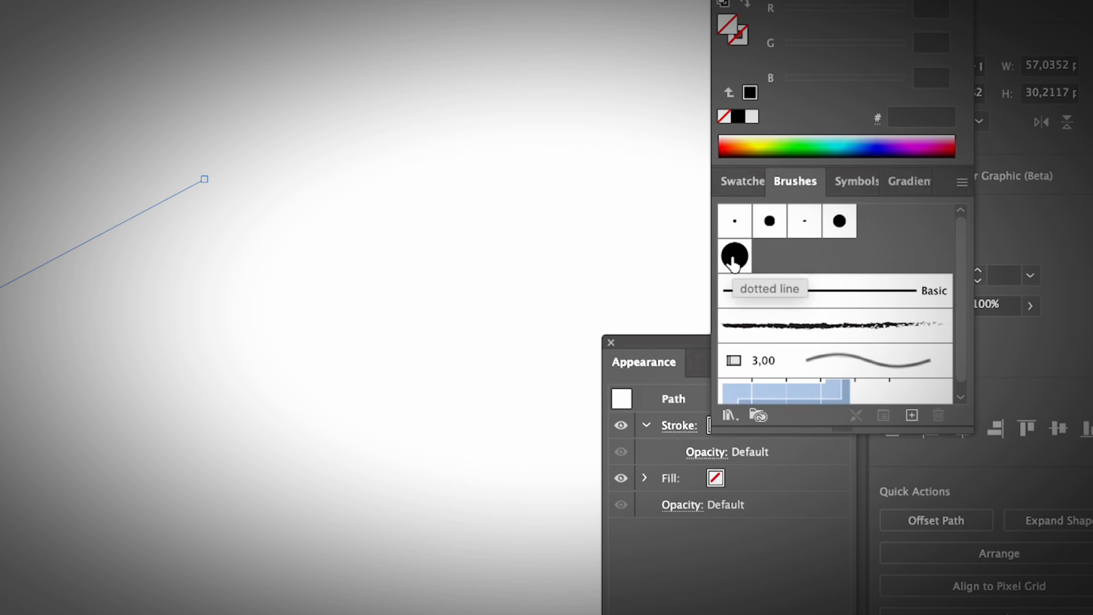
pyautogui.click(734, 258)
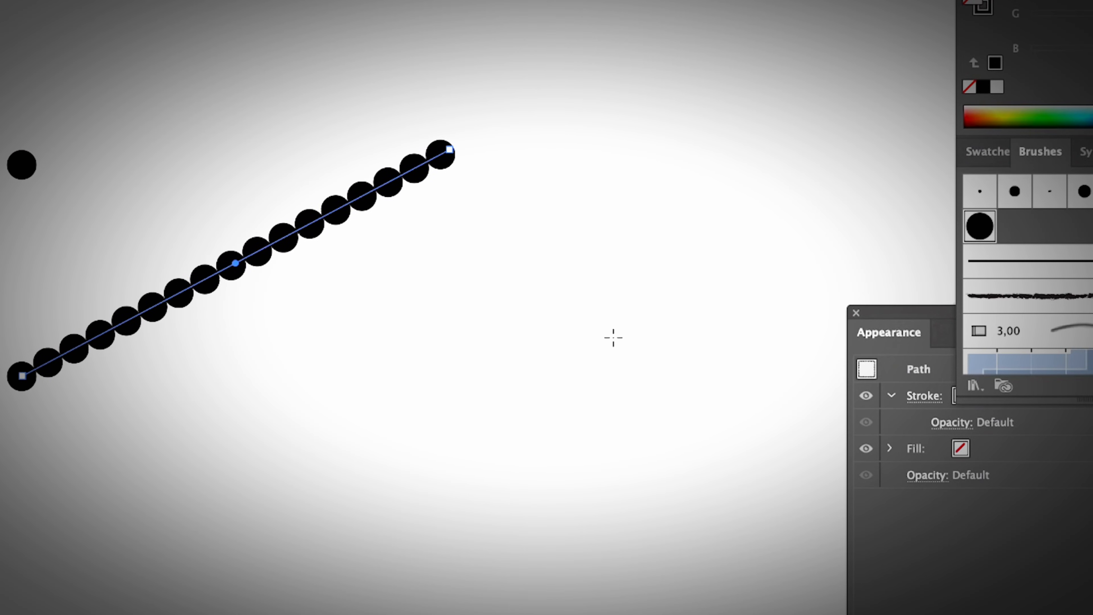
# Set the "dotted line" brush to 63% size and 177% spacing with preview on, and apply the changes to existing strokes
pyautogui.doubleClick(981, 229)
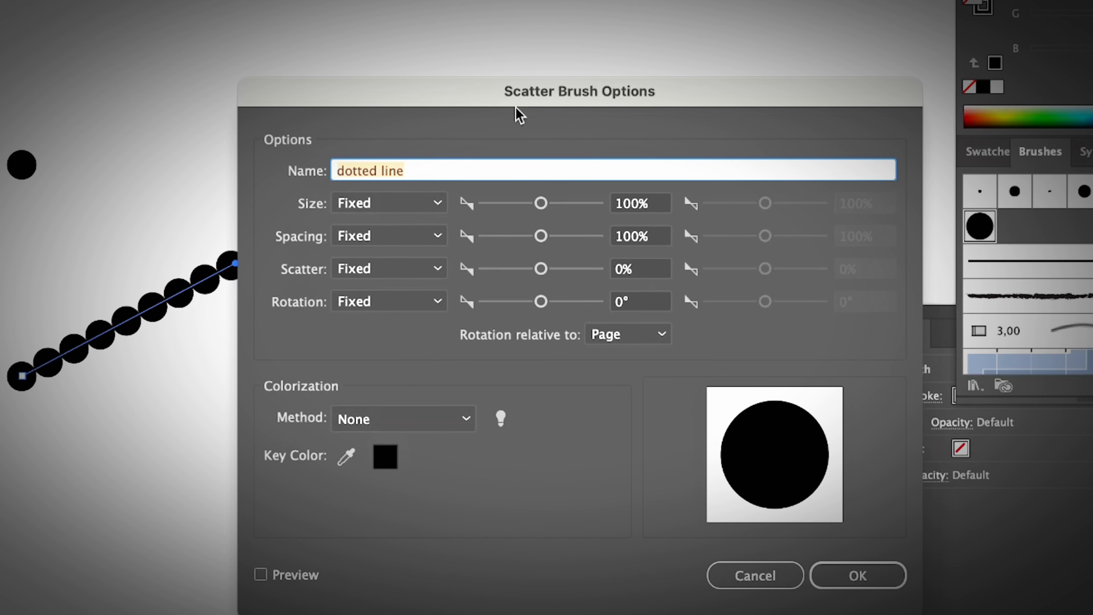
pyautogui.moveTo(473, 92); pyautogui.dragTo(660, 103)
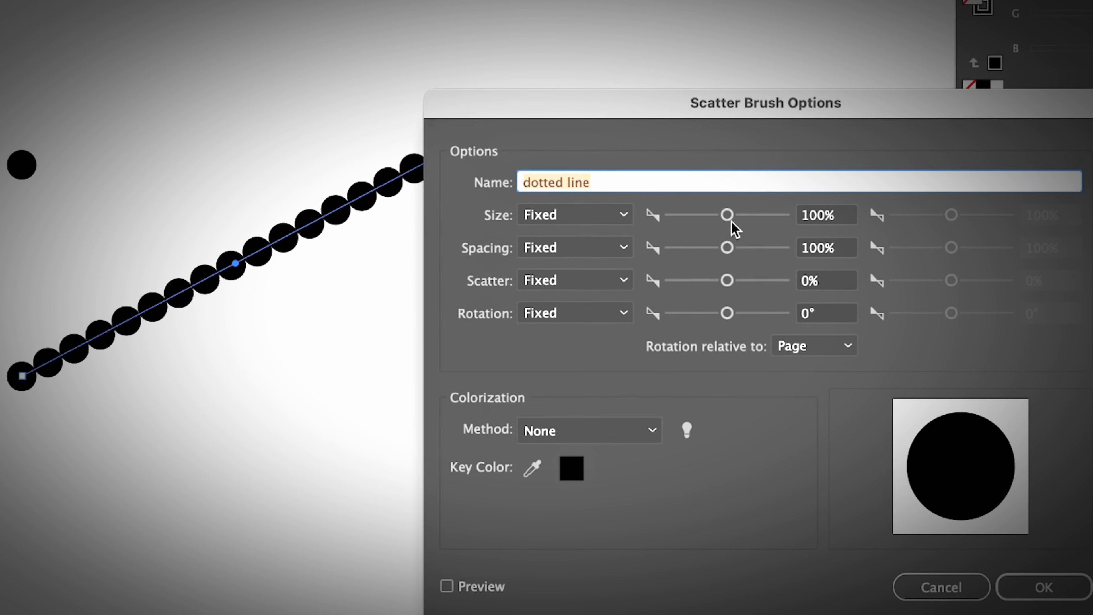
pyautogui.moveTo(726, 217); pyautogui.dragTo(712, 218)
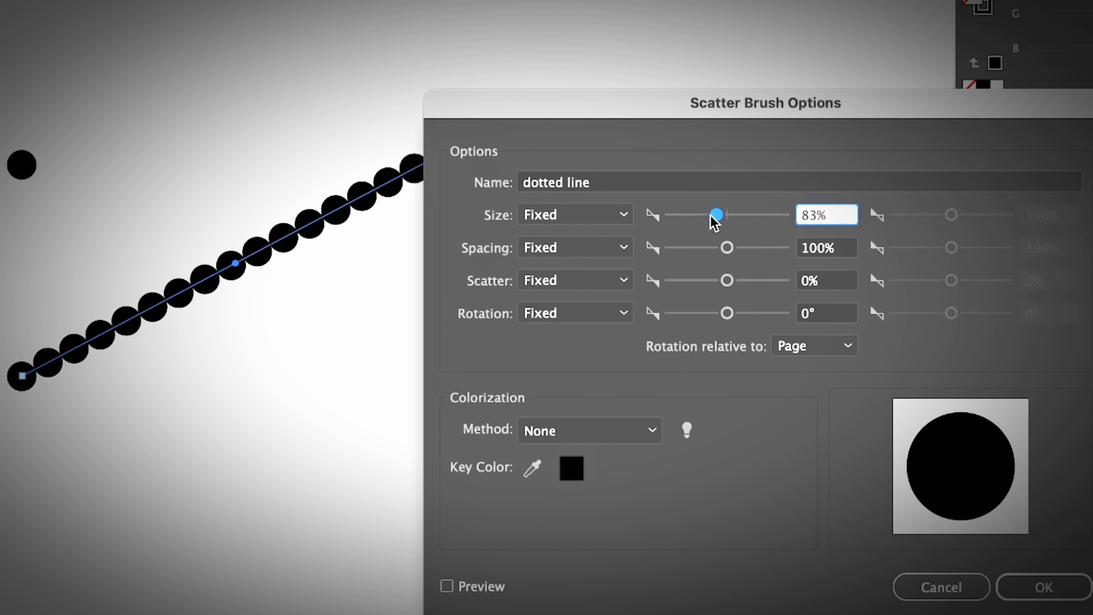
pyautogui.click(475, 594)
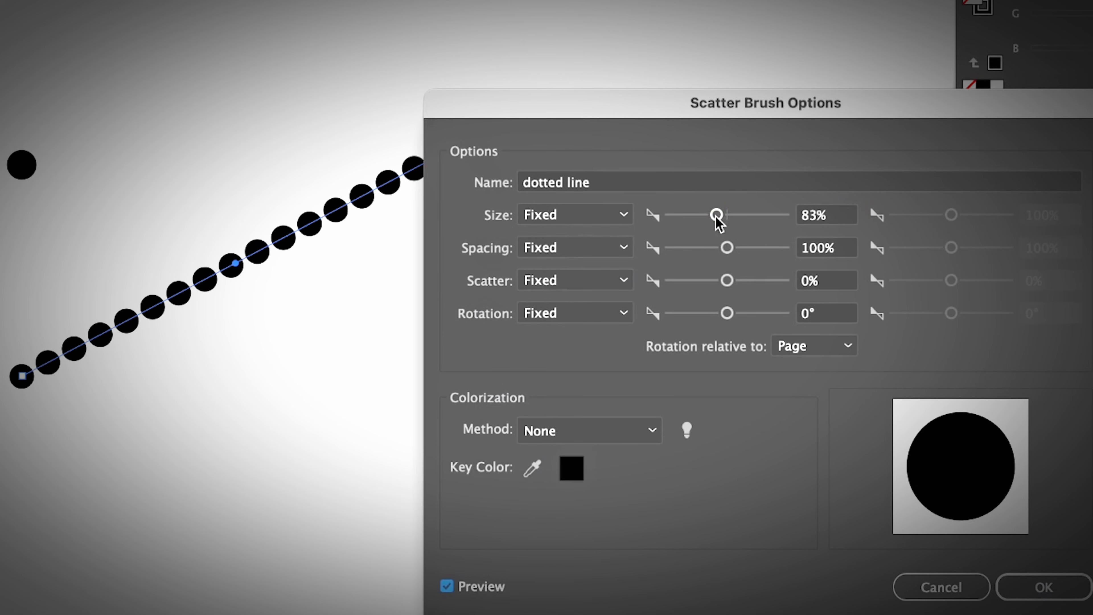
pyautogui.moveTo(717, 216); pyautogui.dragTo(703, 215)
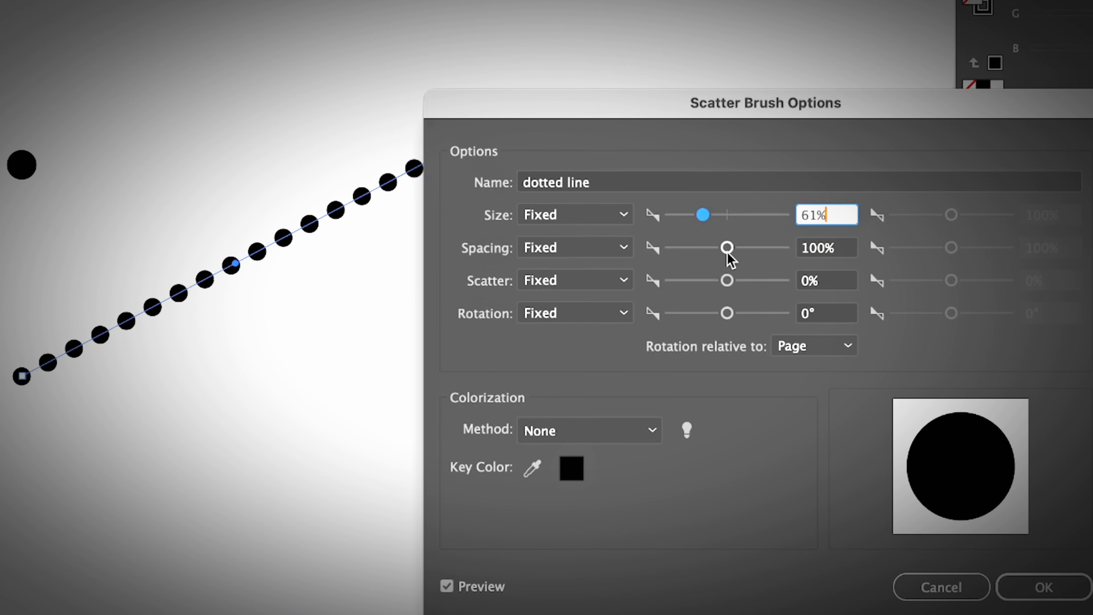
pyautogui.moveTo(728, 251); pyautogui.dragTo(733, 282)
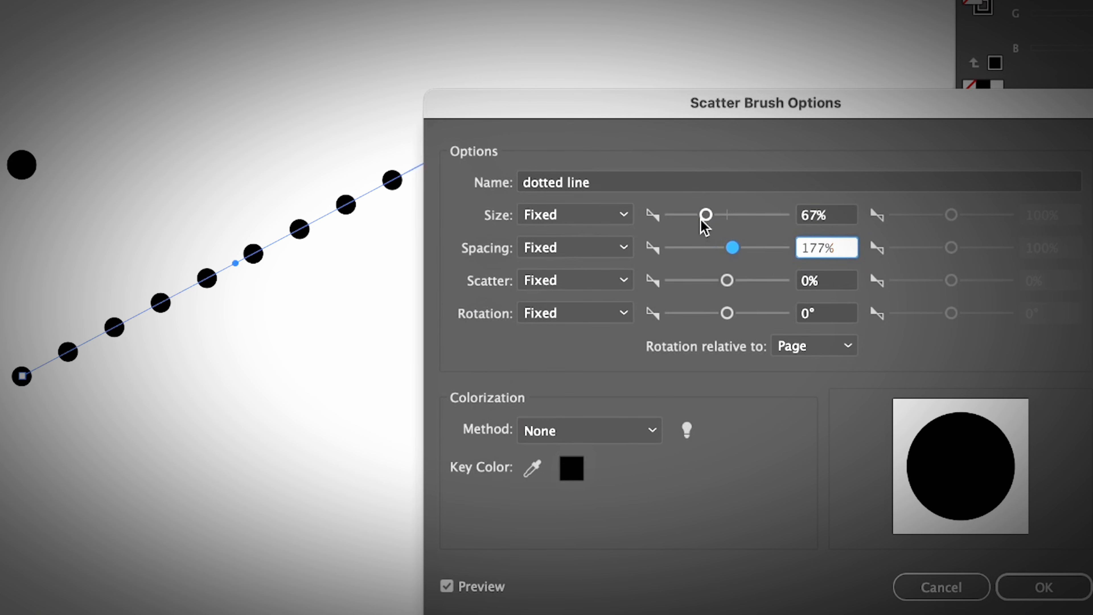
pyautogui.moveTo(705, 217); pyautogui.dragTo(703, 217)
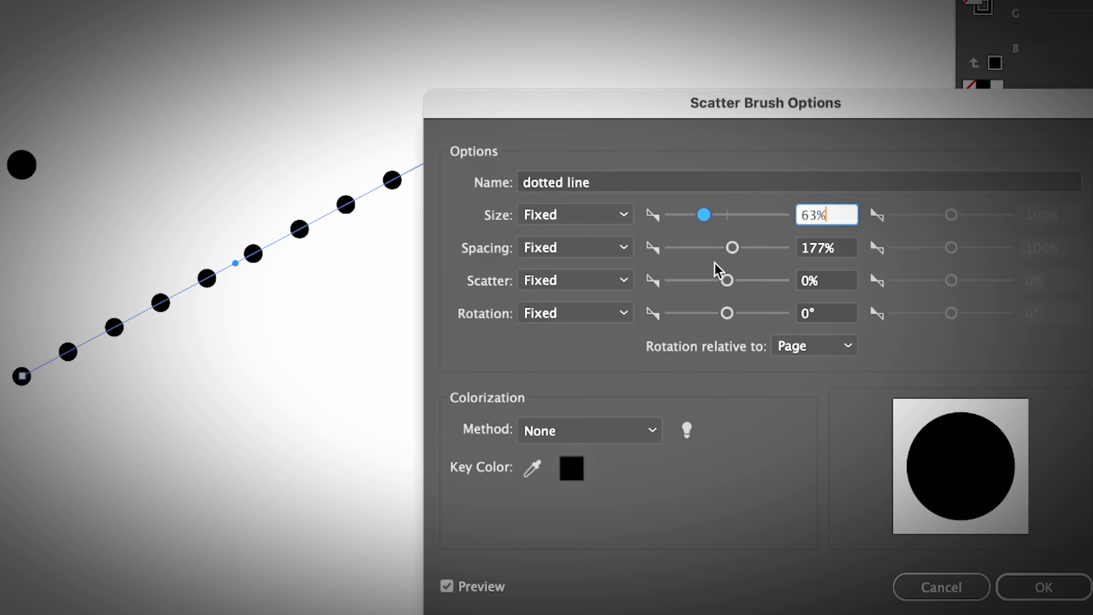
pyautogui.click(1019, 599)
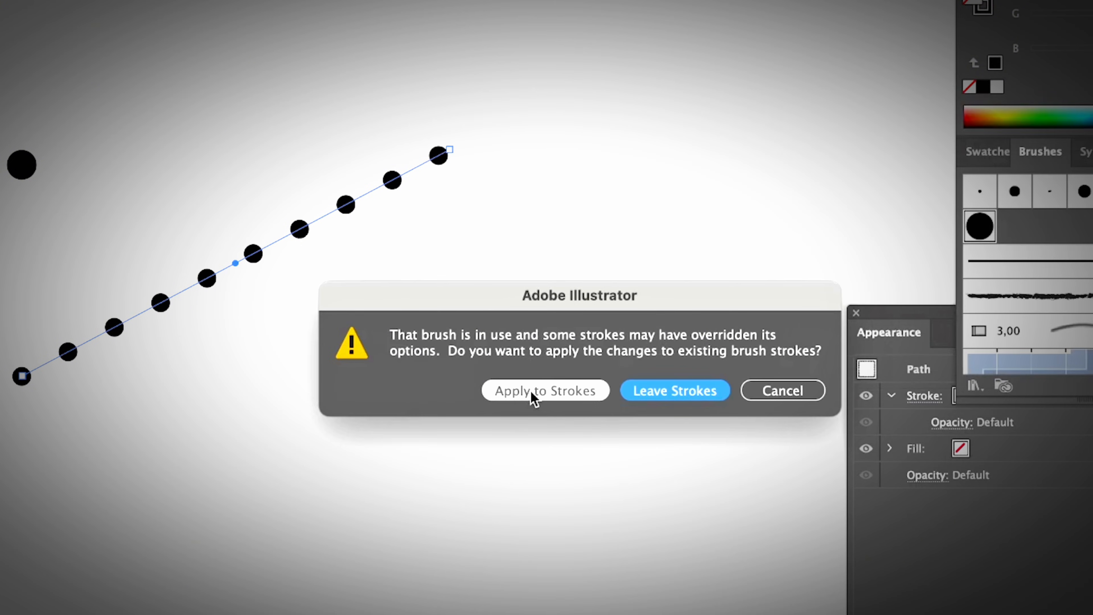
pyautogui.click(532, 399)
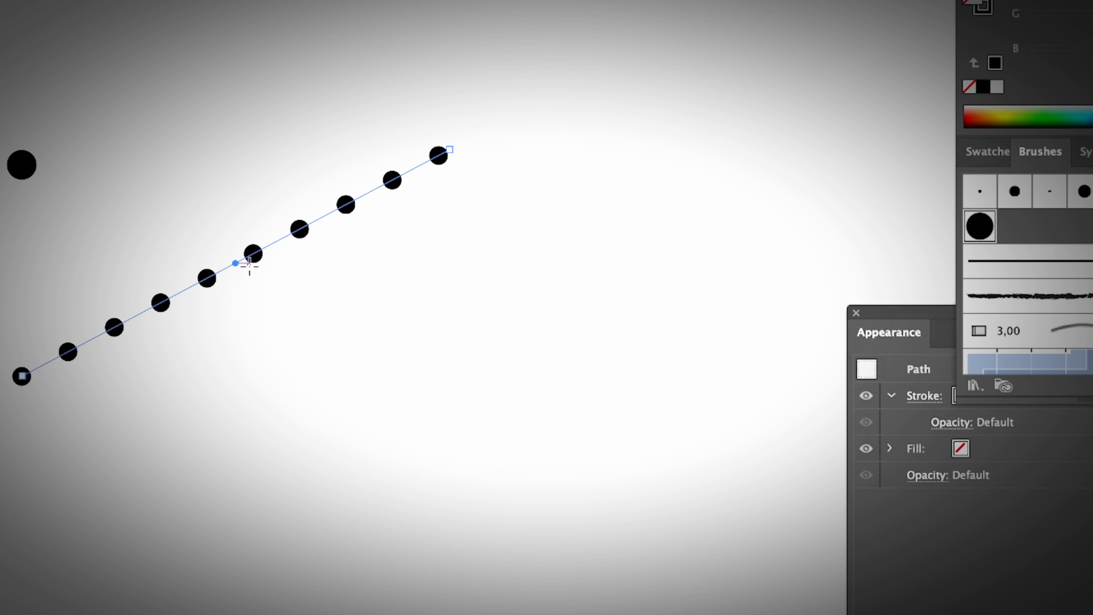
# Convert the brushed diagonal line into outlined shapes with Outline Stroke and fill its dots with magenta
pyautogui.press('v')
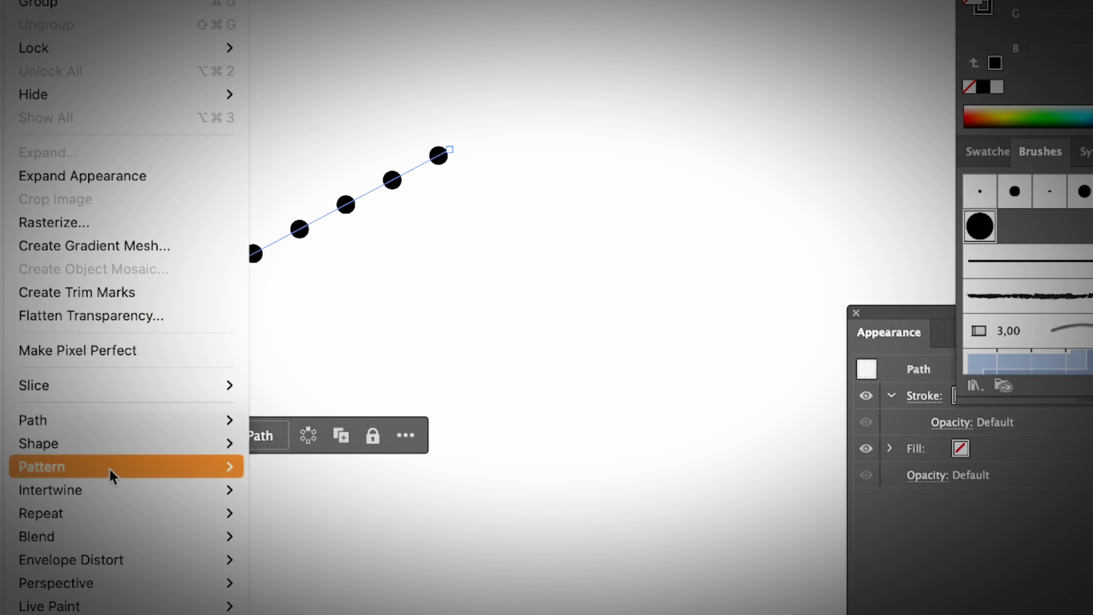
pyautogui.moveTo(109, 469)
pyautogui.moveTo(122, 427)
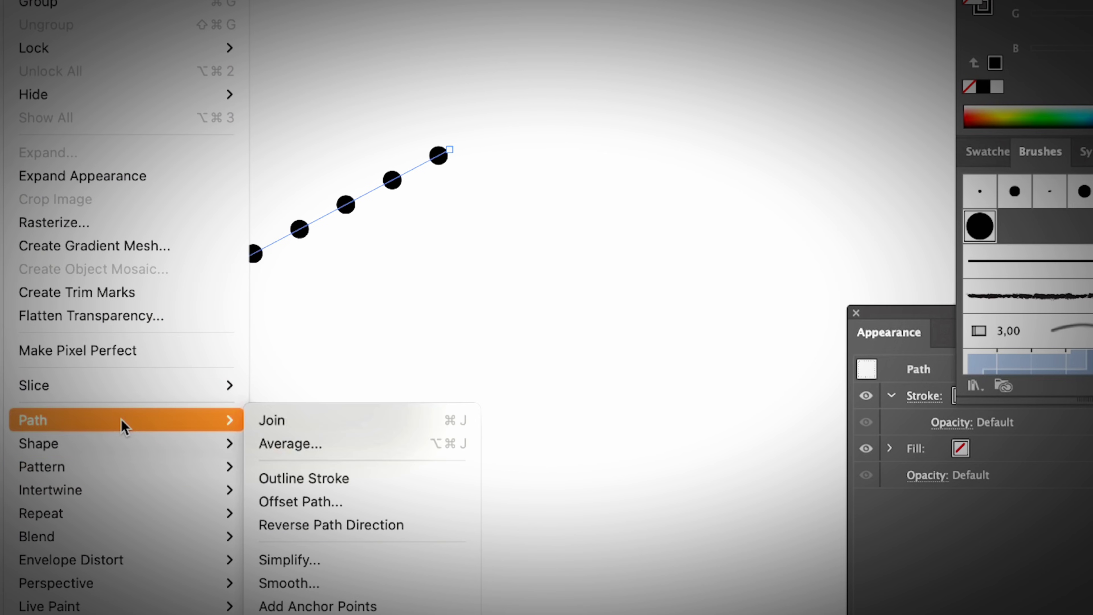
pyautogui.click(339, 478)
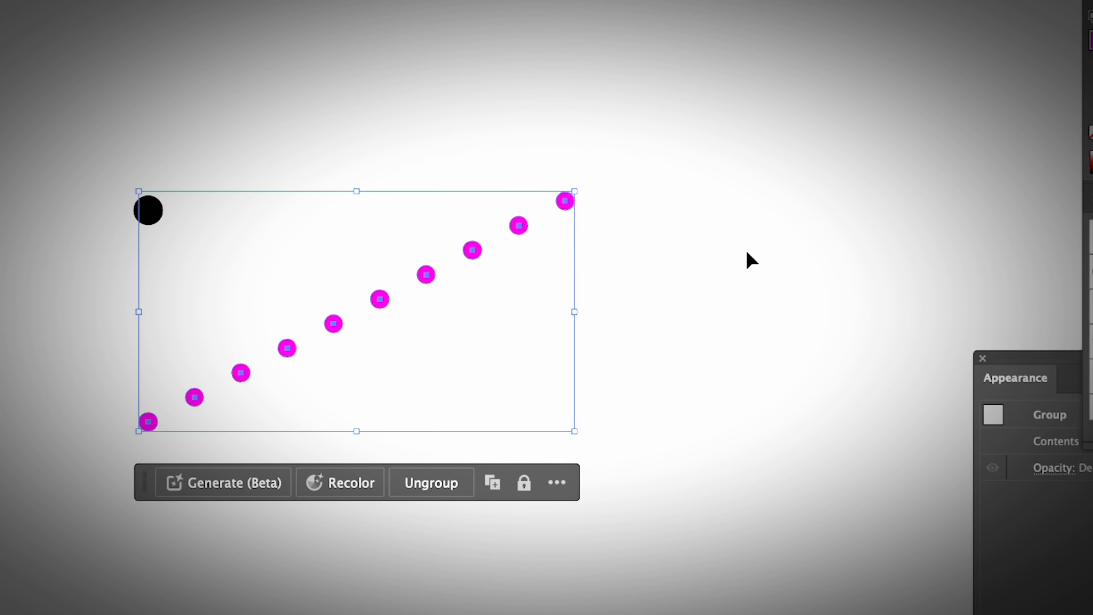
pyautogui.click(537, 302)
pyautogui.click(427, 274)
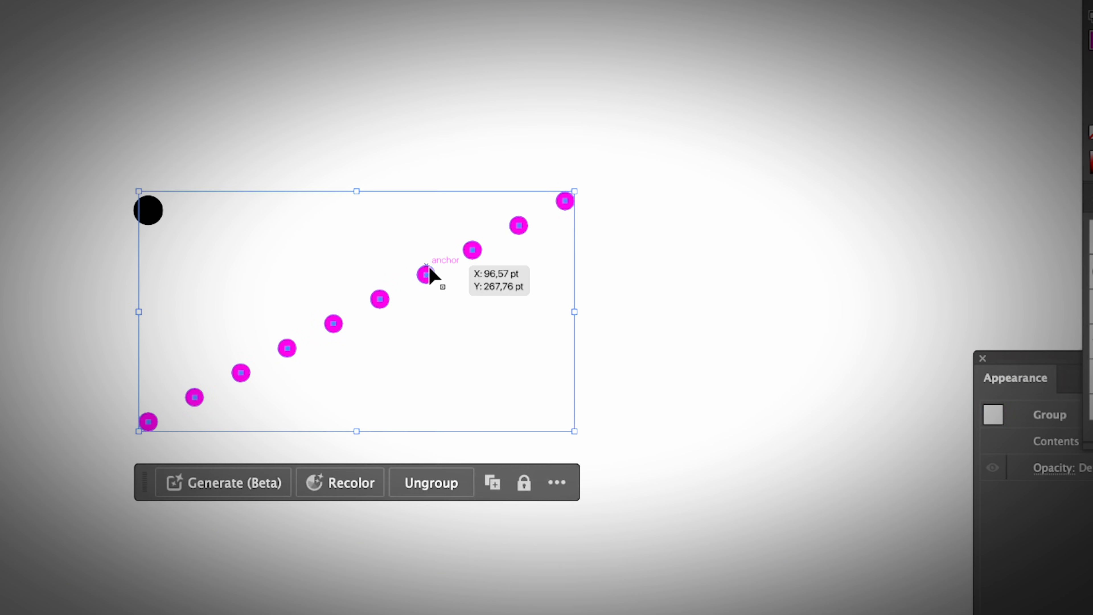
pyautogui.click(672, 335)
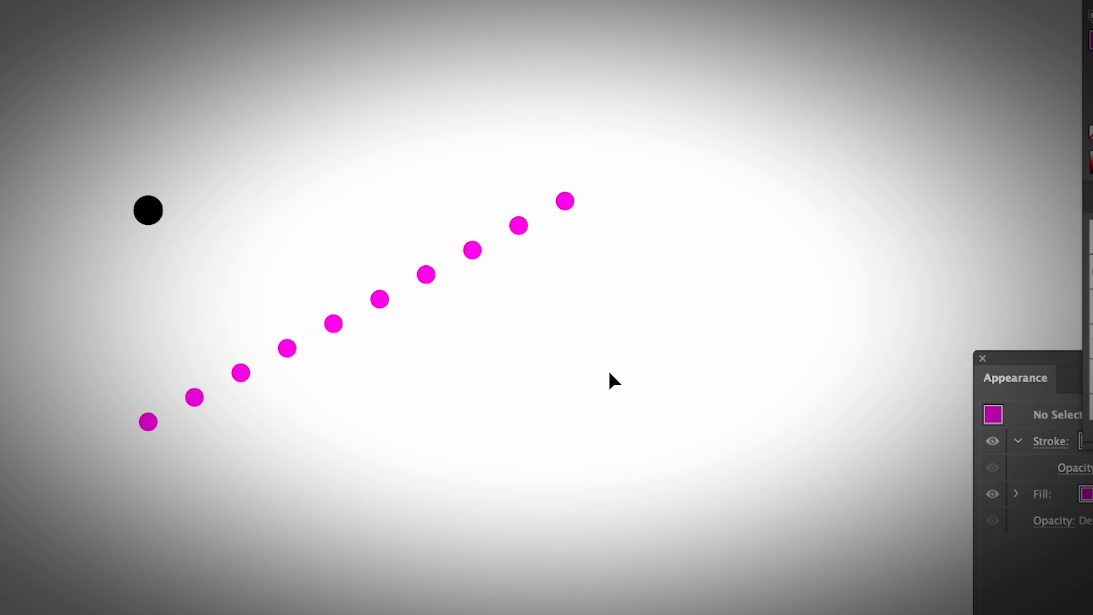